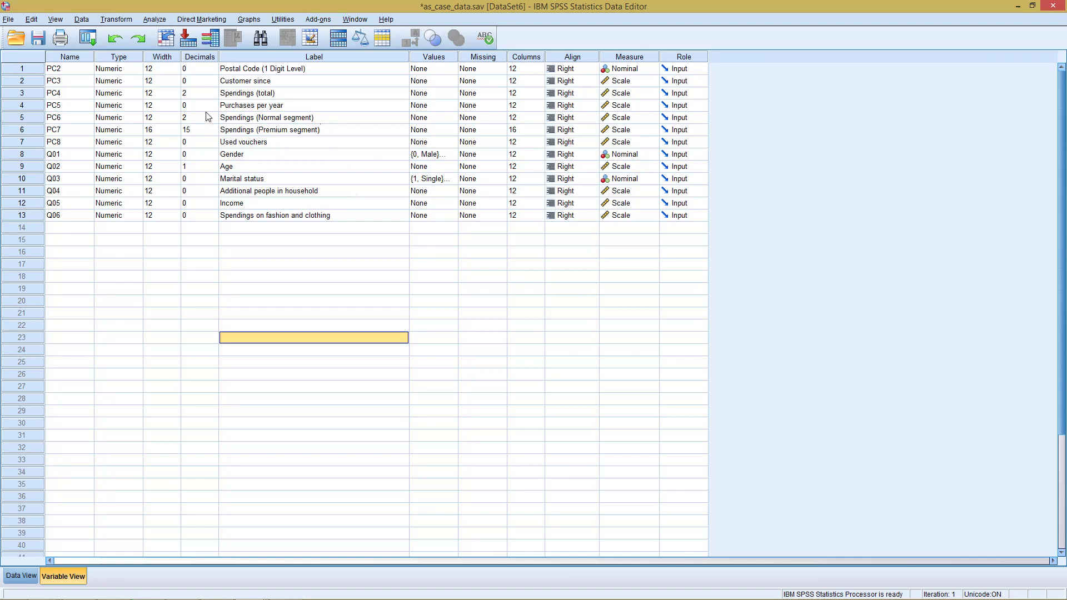
Open the Hierarchical Cluster Analysis dialog from the Analyze > Classify menu
click(156, 20)
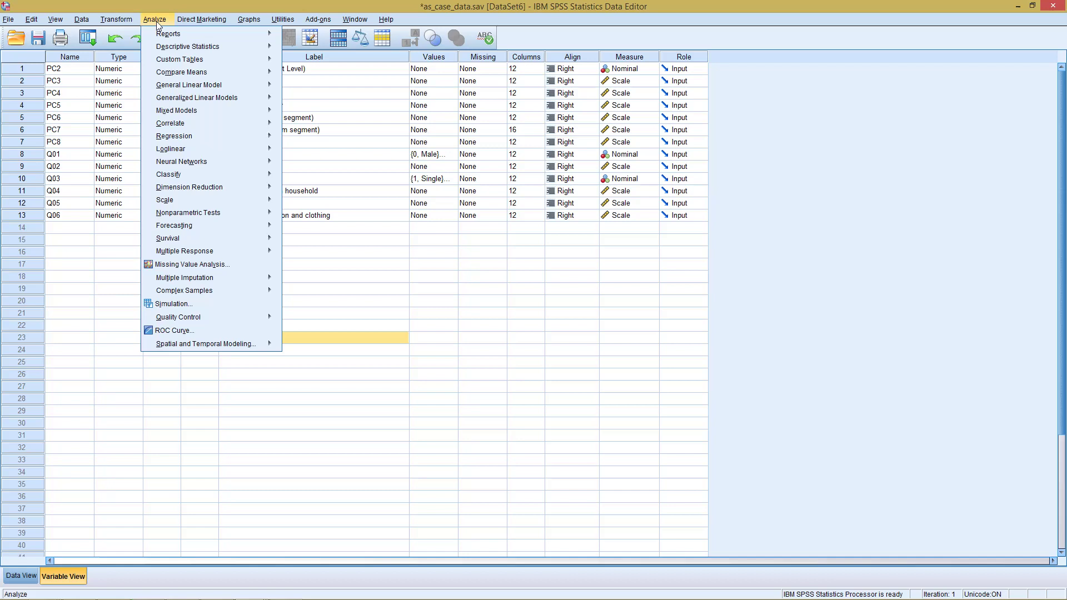
mouse_move(163, 175)
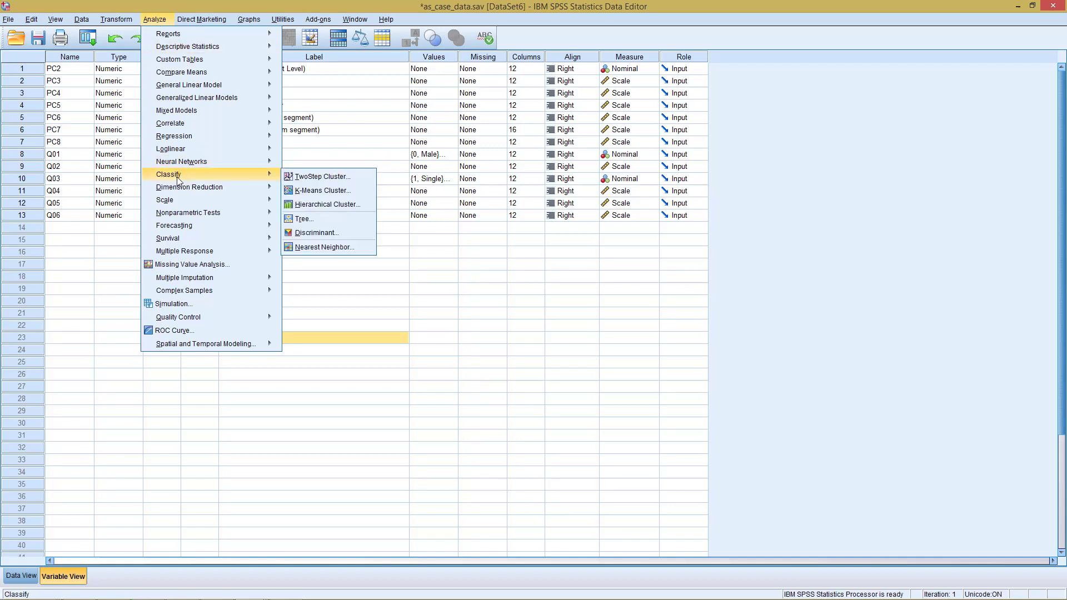
mouse_move(262, 188)
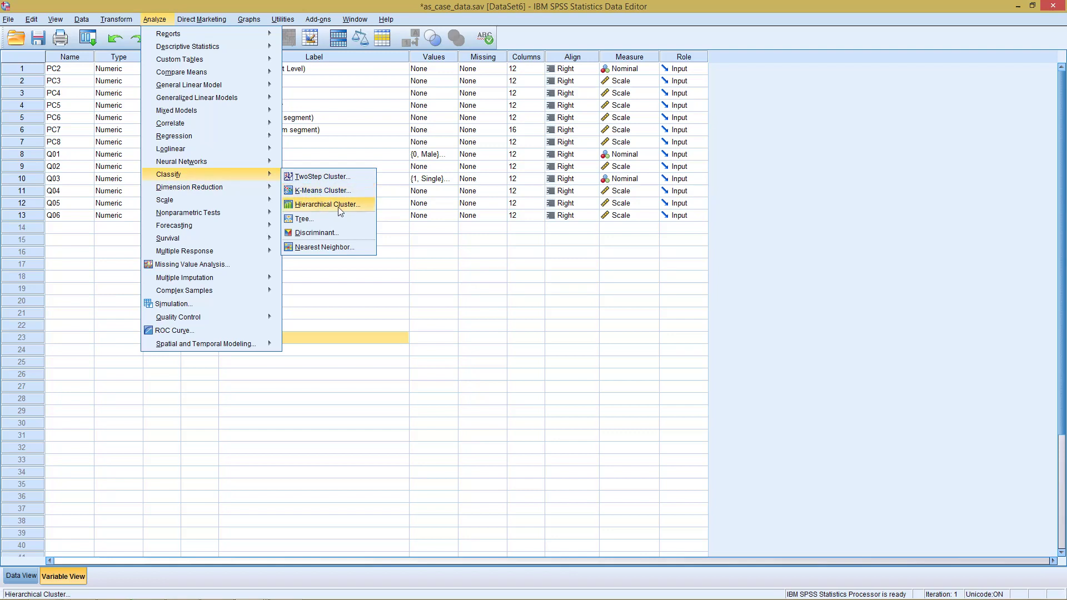
click(338, 206)
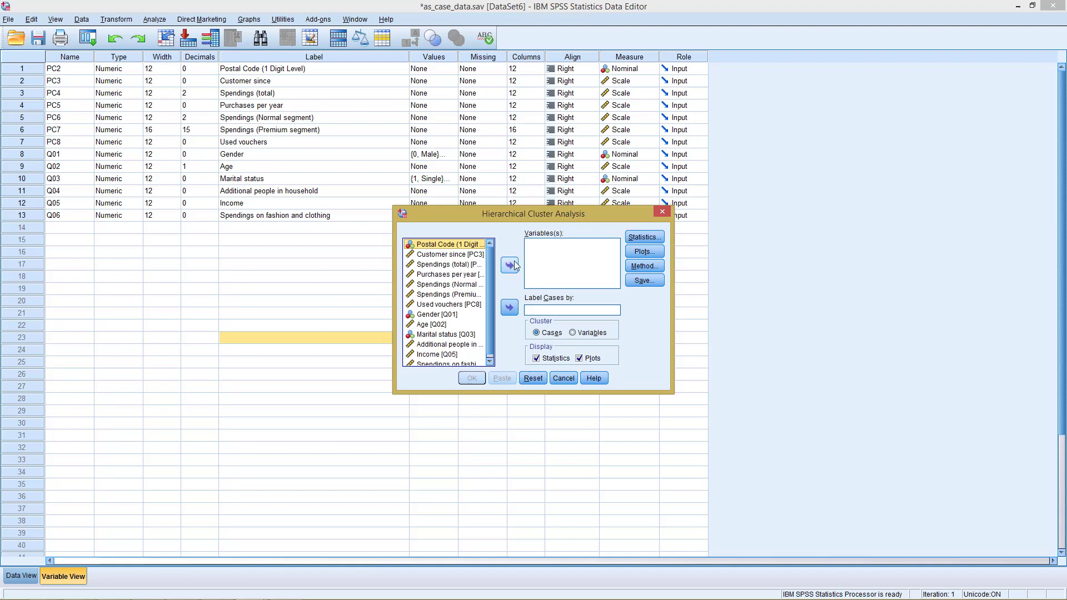
Select Spendings (total), Age, Income and Additional people in household and move them into Variable(s)
click(452, 266)
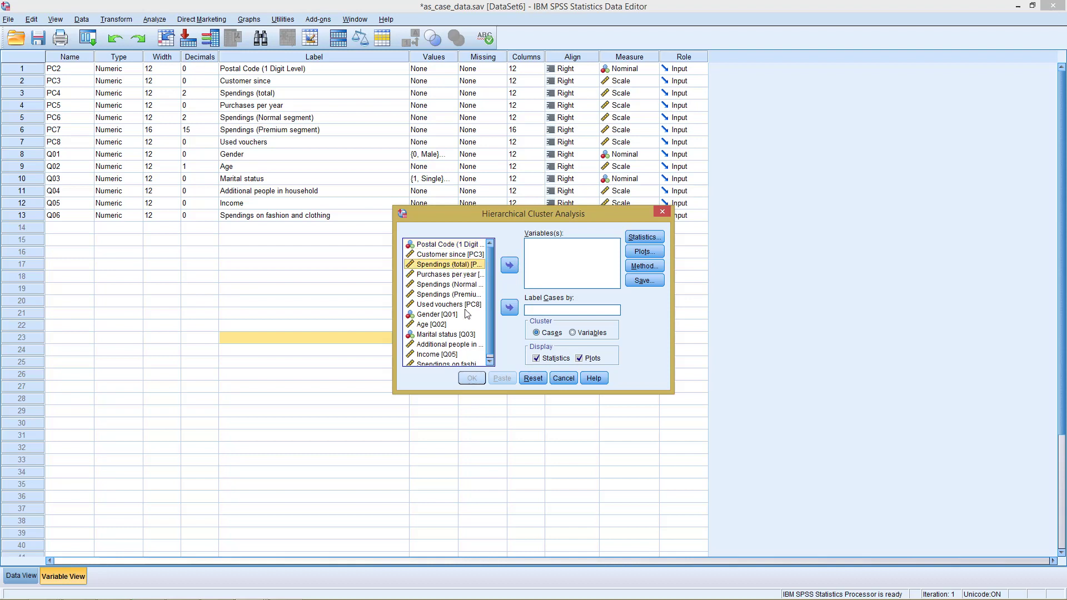
ctrl+click(428, 325)
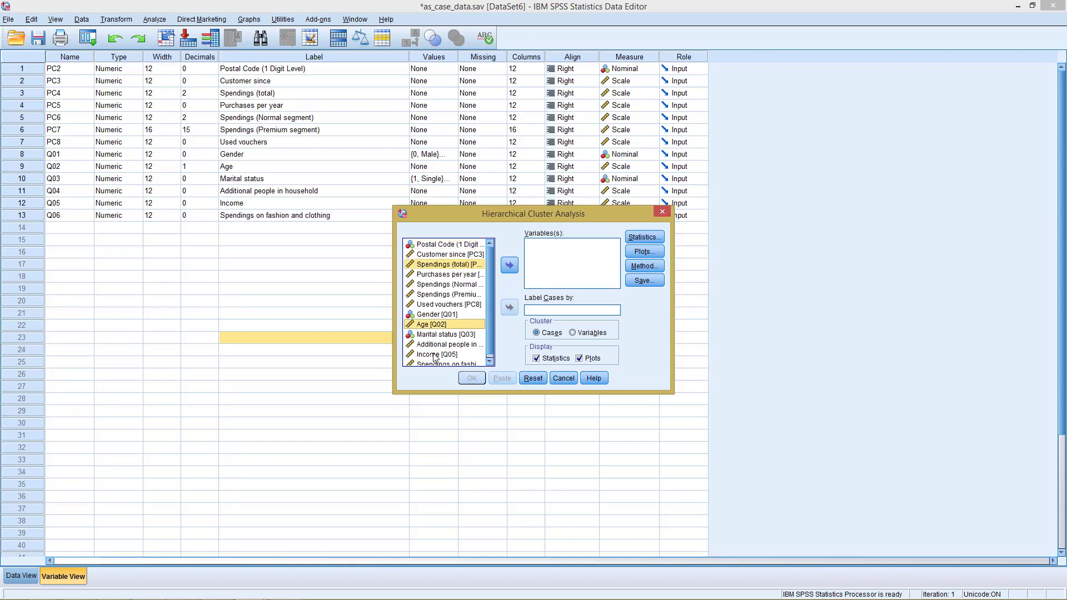
ctrl+click(433, 354)
scroll(490, 333, down, 1)
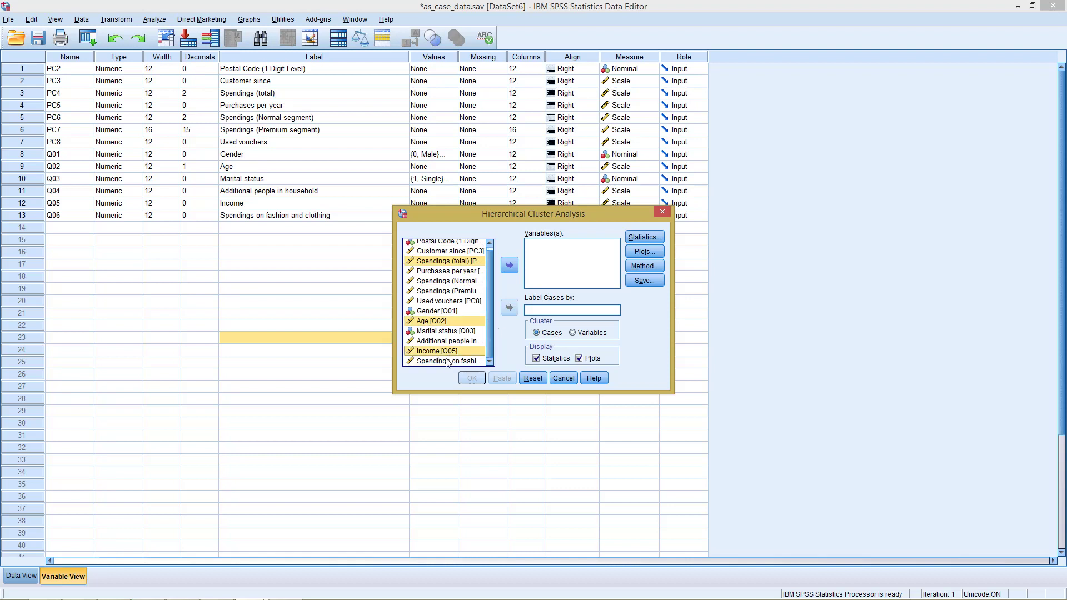
ctrl+click(438, 341)
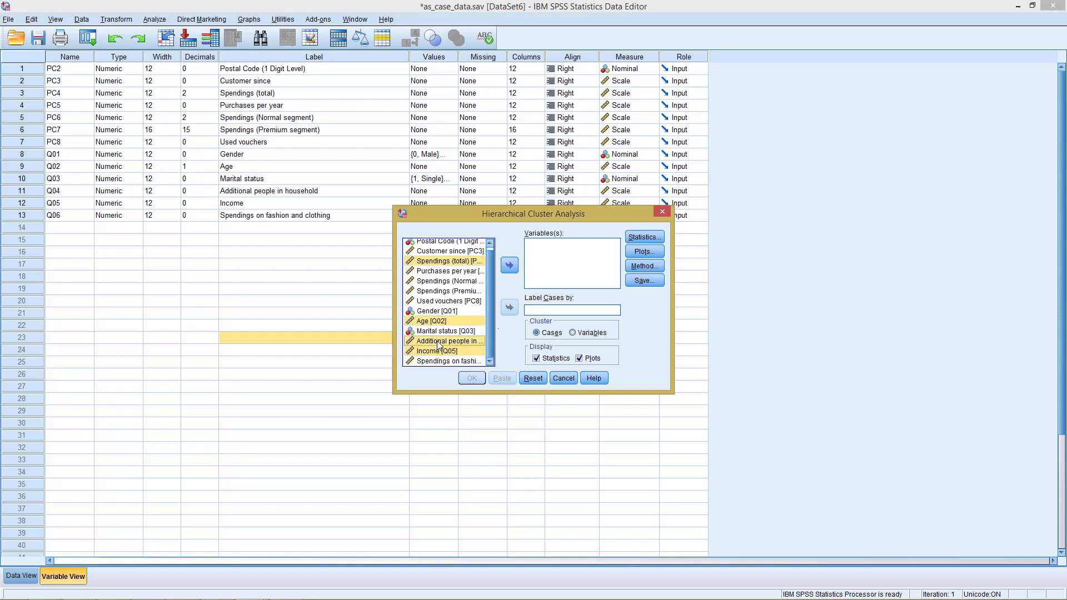
click(509, 266)
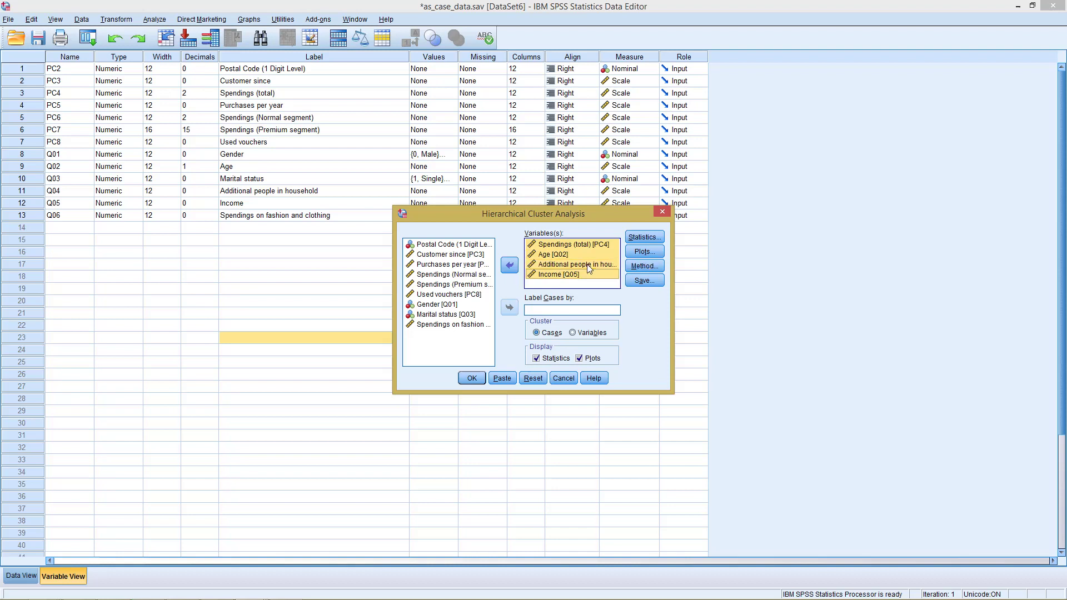
In the Method settings, set Standardize to Z scores (By variable) and review the Interval measure list
click(636, 267)
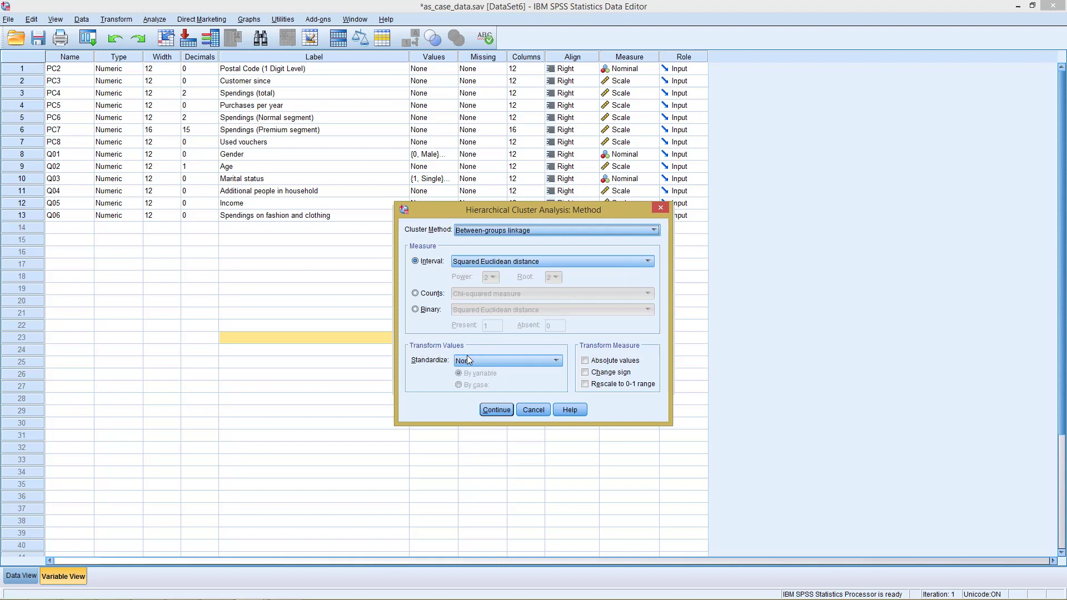
click(468, 360)
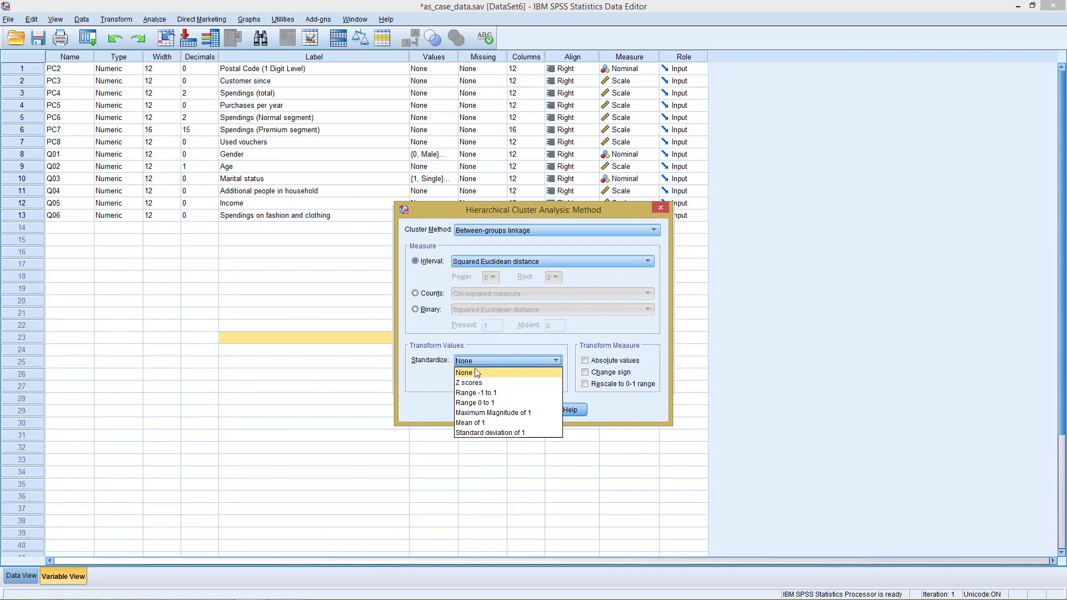
click(480, 383)
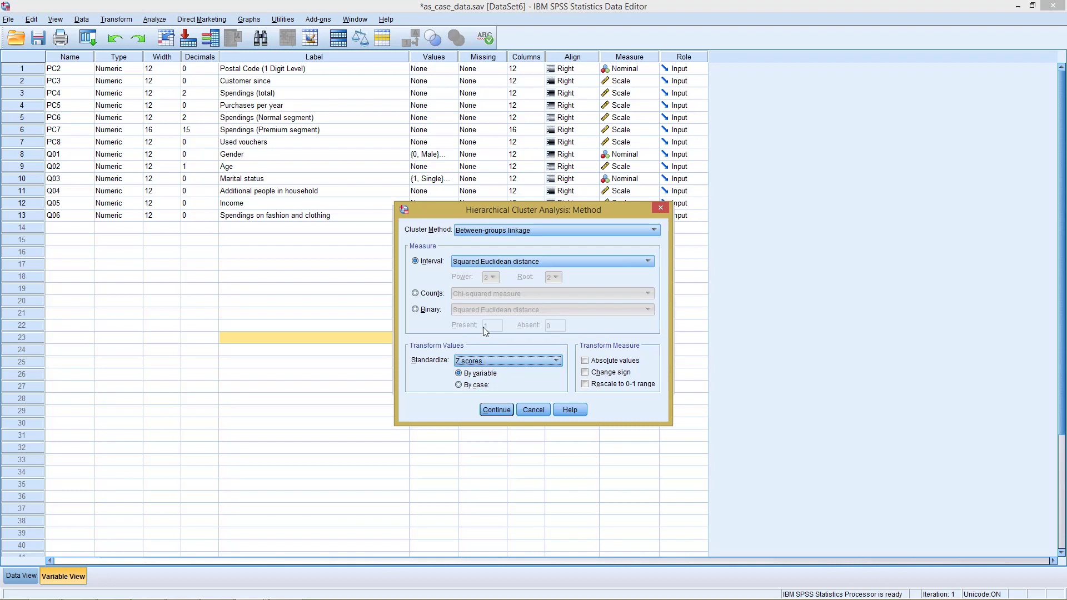
click(481, 264)
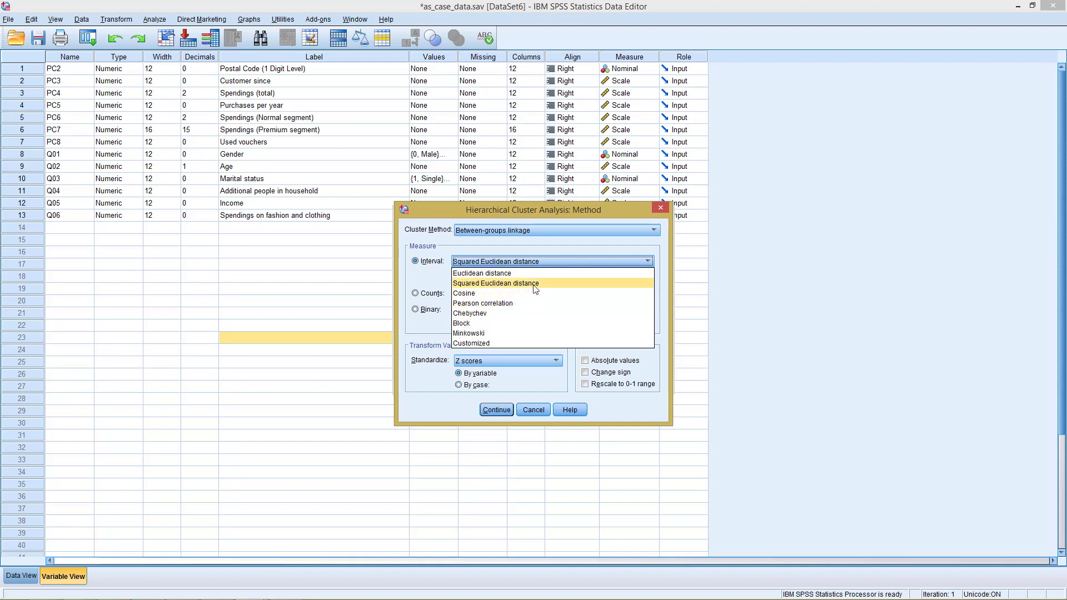
Keep Squared Euclidean distance, set the cluster method to Nearest neighbor, and confirm
click(522, 248)
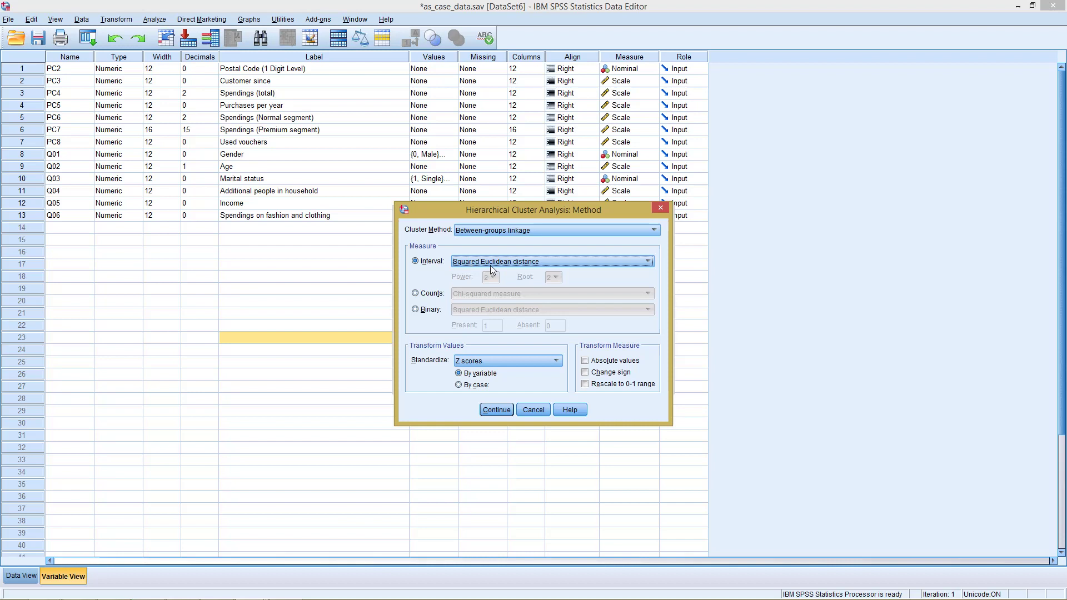
click(472, 230)
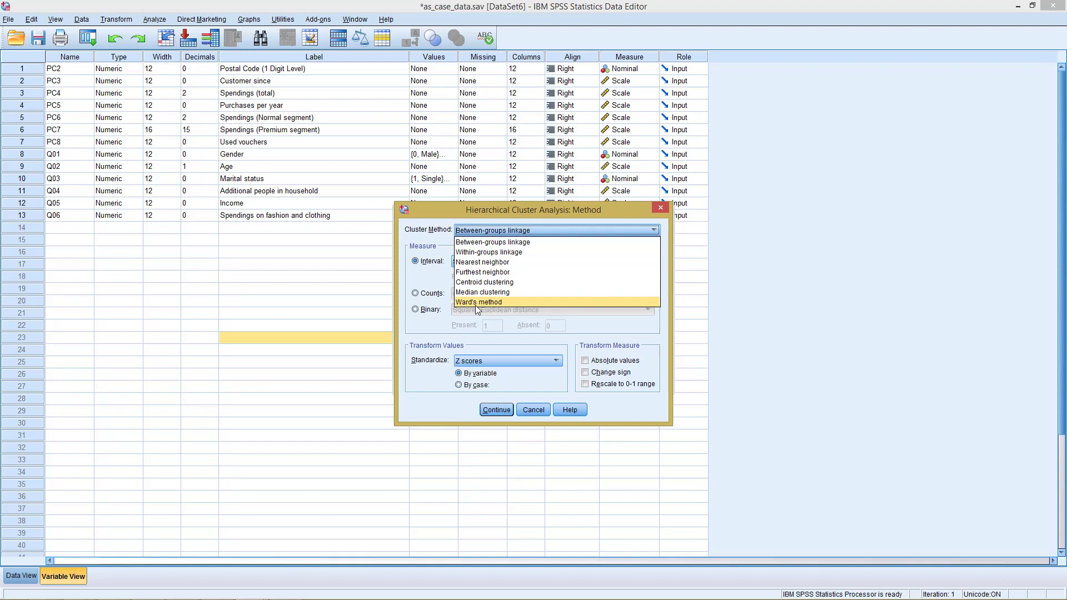
click(491, 263)
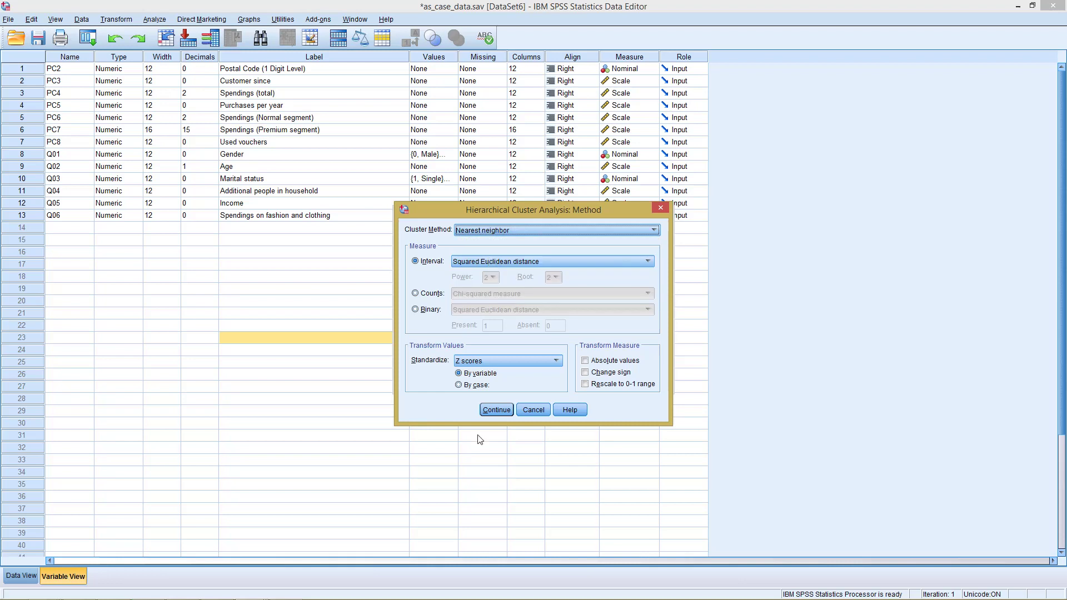
click(487, 413)
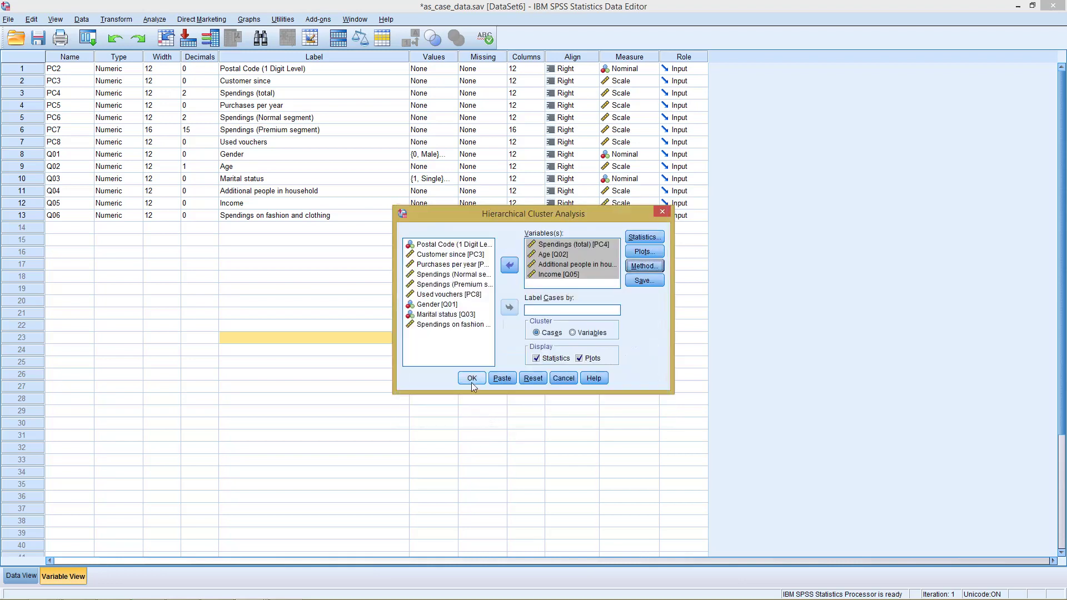
click(470, 381)
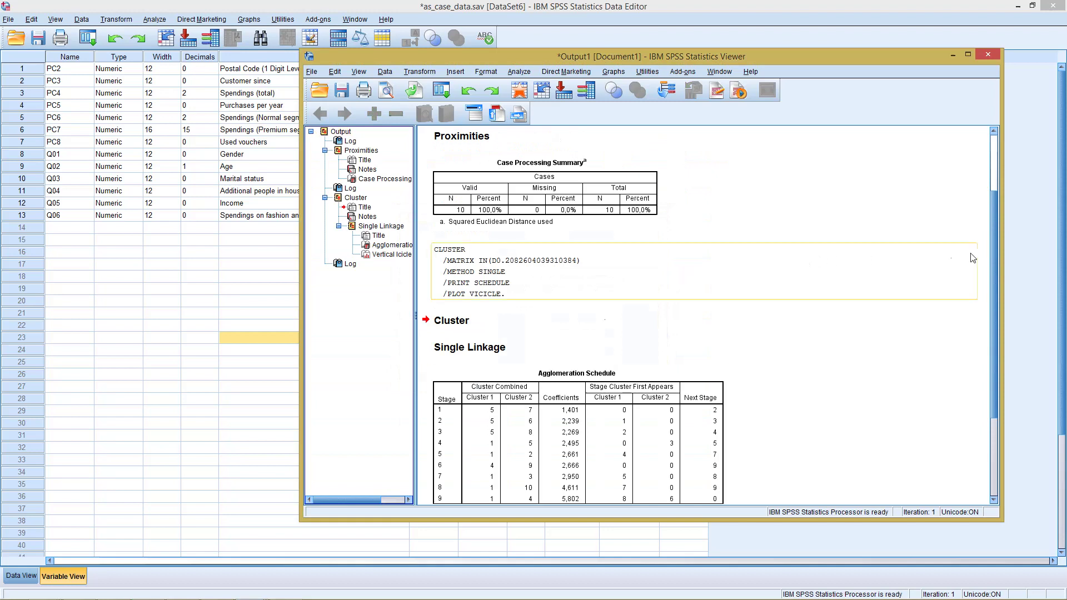
drag(992, 239, 992, 272)
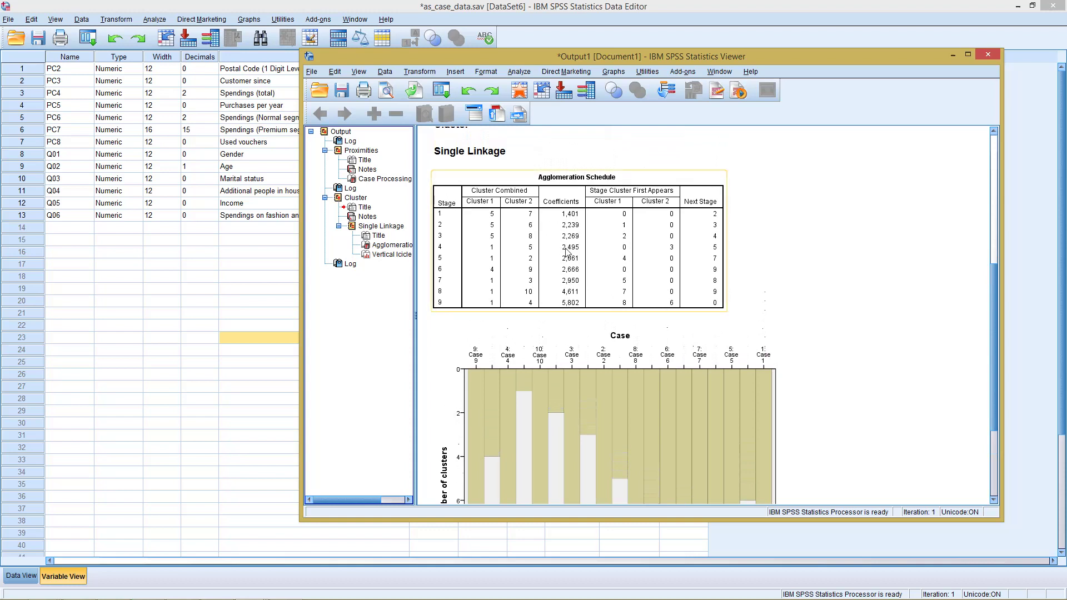
mouse_move(988, 269)
mouse_down()
mouse_move(993, 370)
mouse_move(987, 153)
mouse_move(984, 298)
mouse_move(977, 222)
mouse_move(698, 166)
mouse_up()
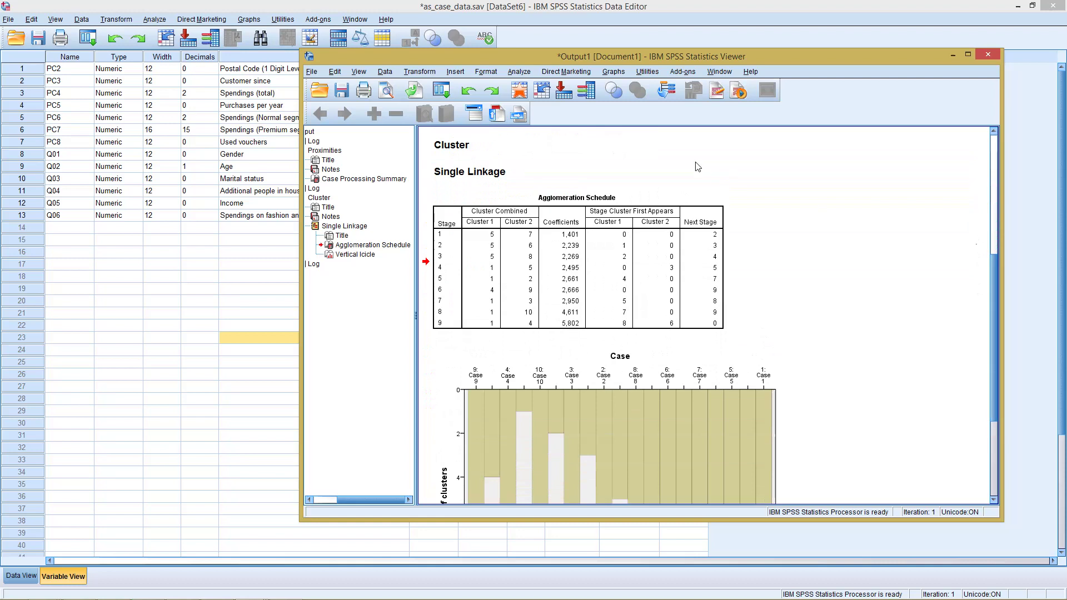
click(544, 215)
Reopen Hierarchical Cluster, tick Dendrogram in the Plots options, and run the analysis again
click(516, 72)
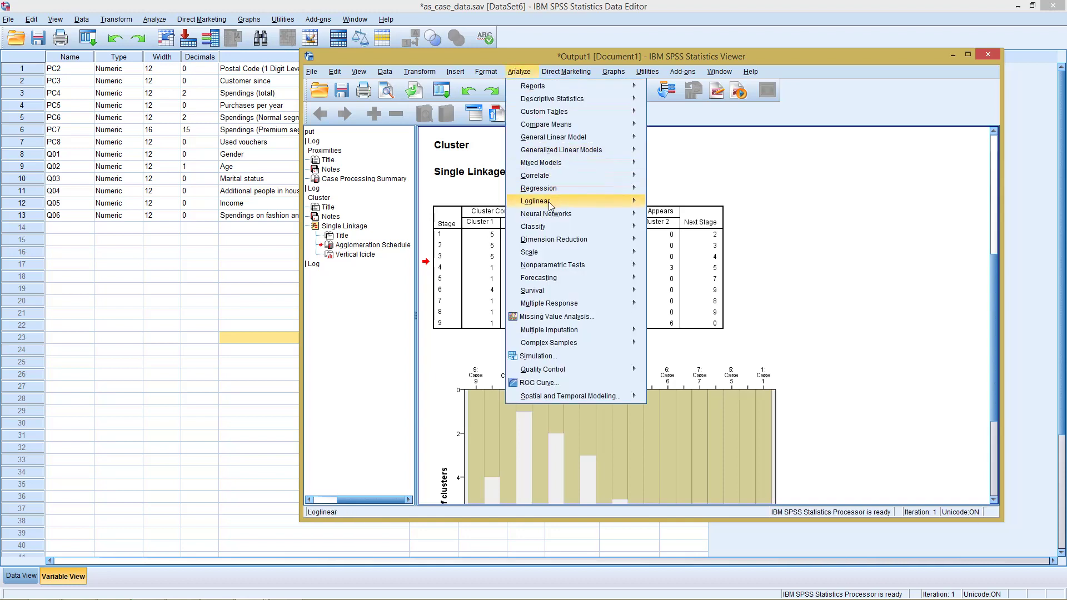
mouse_move(612, 227)
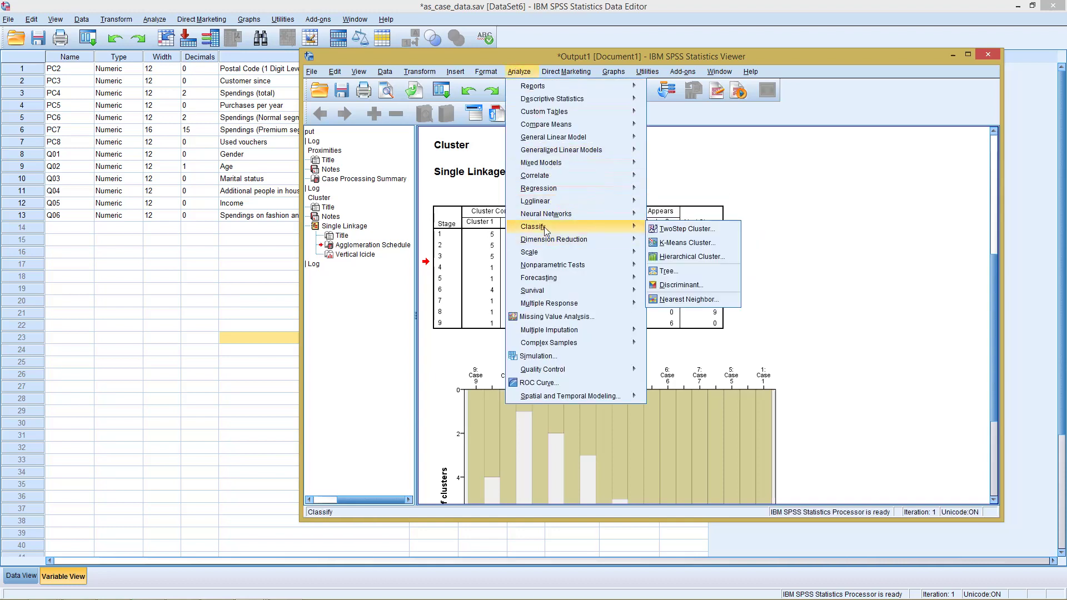
click(684, 257)
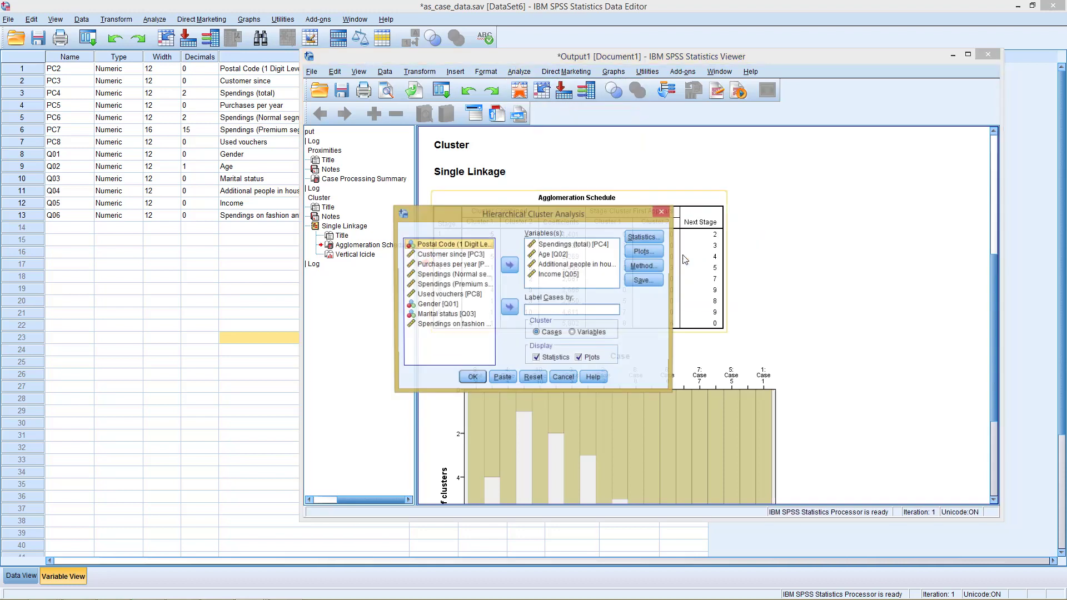
click(649, 254)
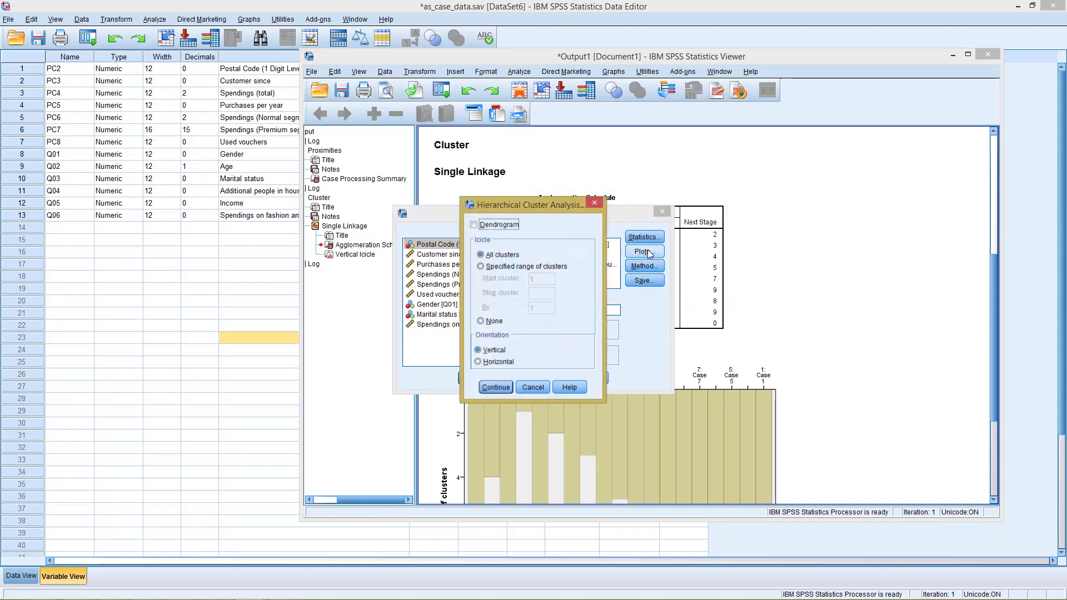
click(510, 226)
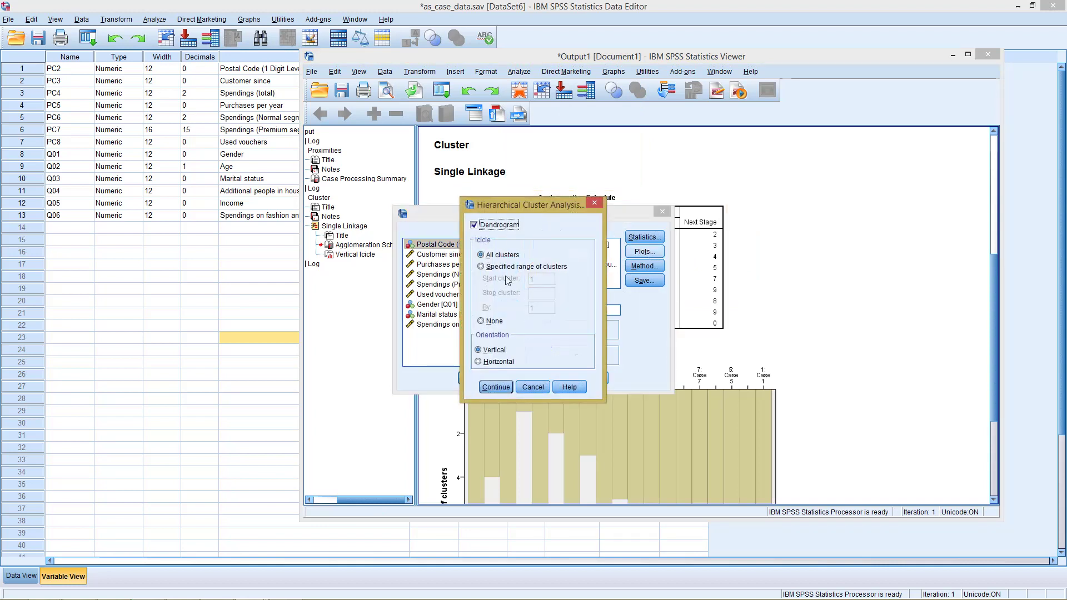
click(490, 389)
click(470, 379)
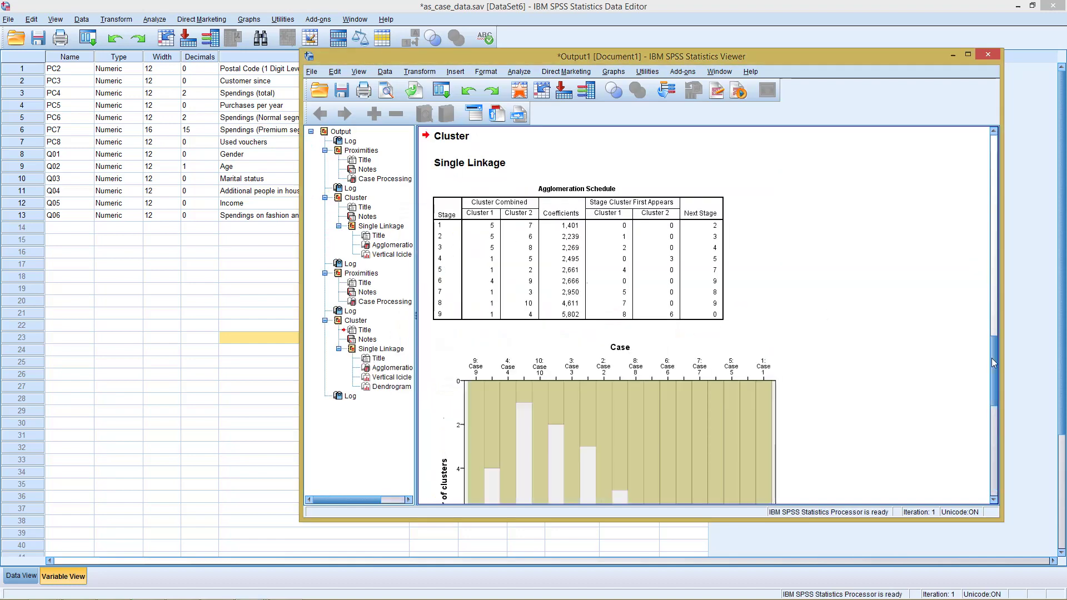
drag(992, 359, 998, 456)
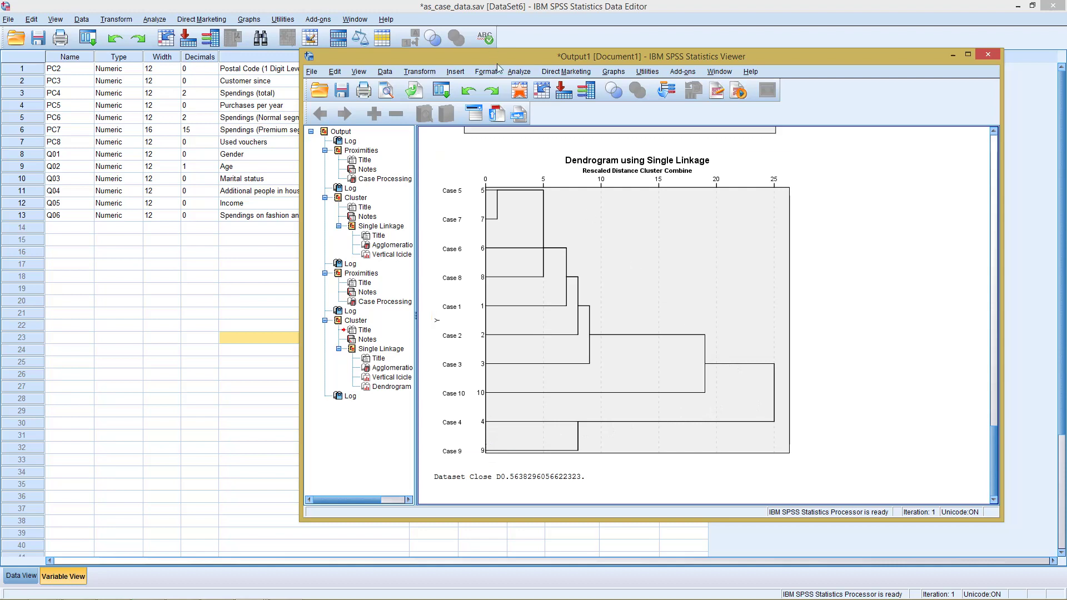
Reopen Hierarchical Cluster Analysis and expand the Cluster Method list in the Method settings
click(519, 71)
mouse_move(583, 240)
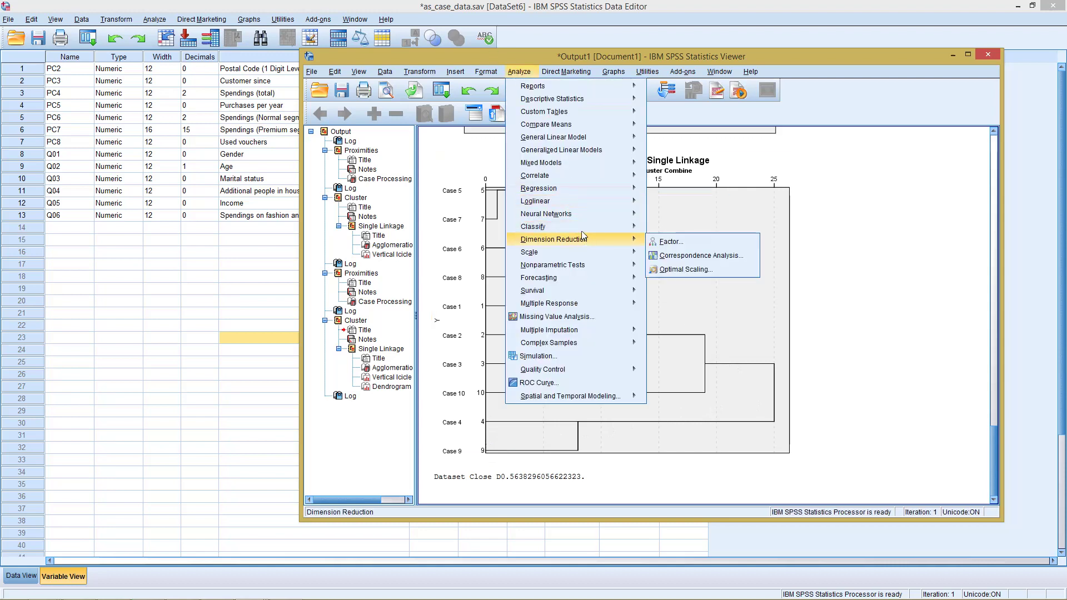
mouse_move(584, 228)
click(653, 253)
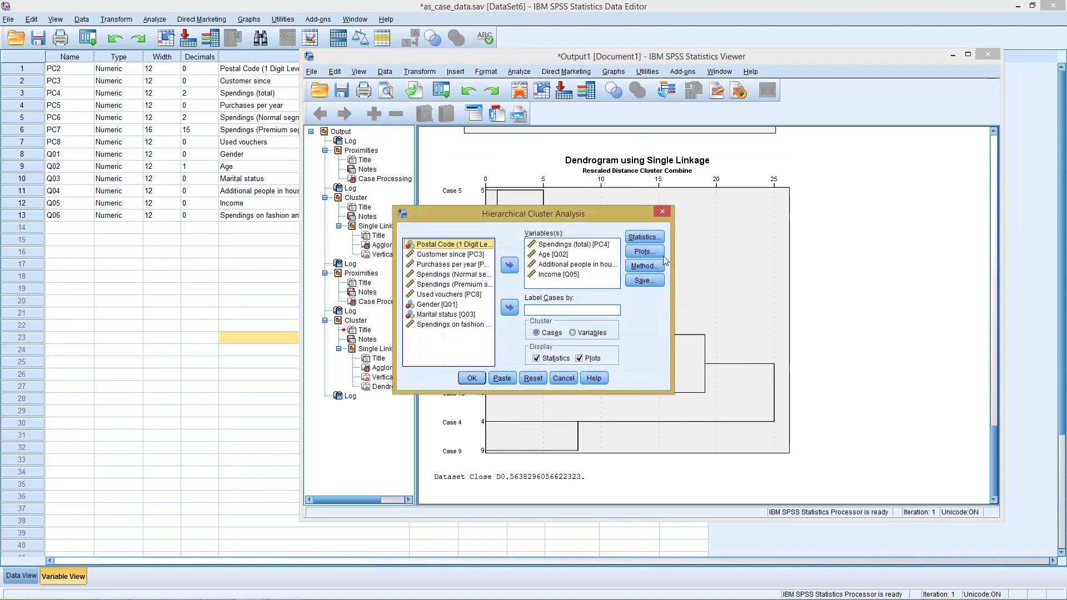
click(645, 265)
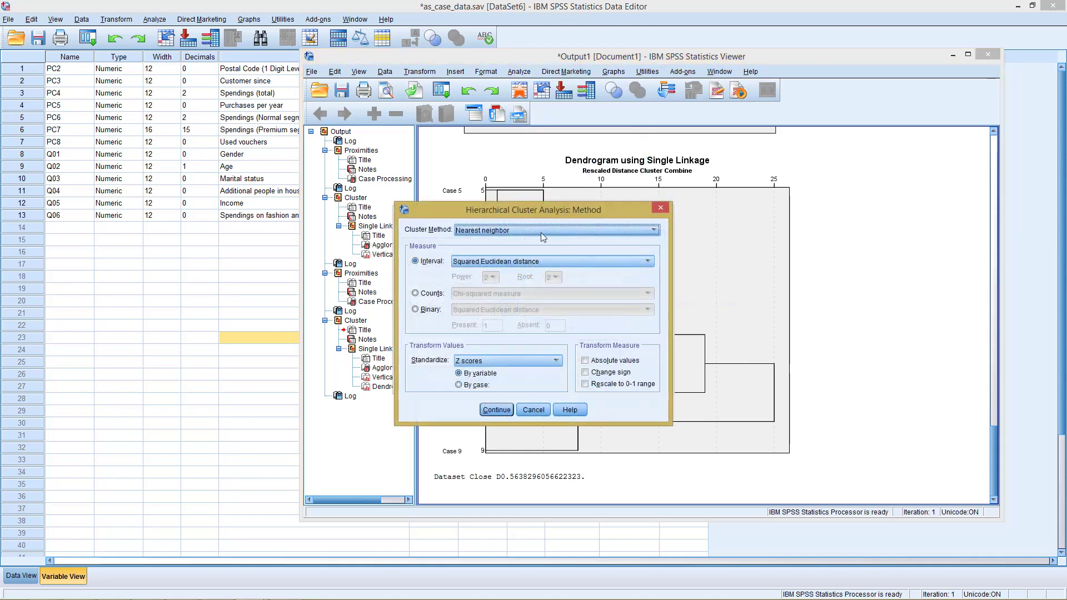
click(543, 231)
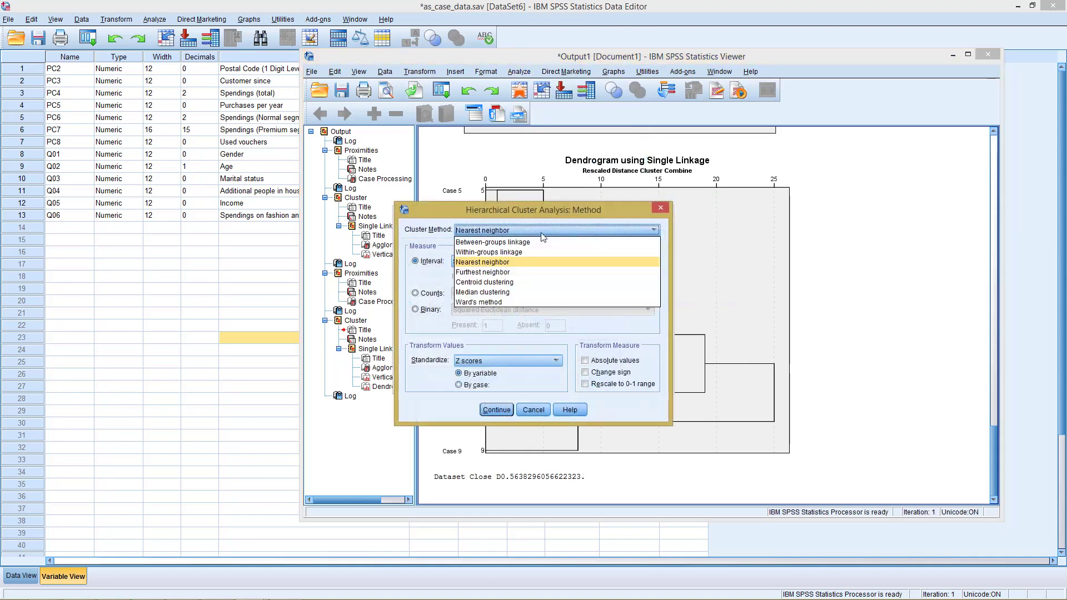
Cancel both the Method settings and the Hierarchical Cluster Analysis dialog
click(538, 411)
click(536, 409)
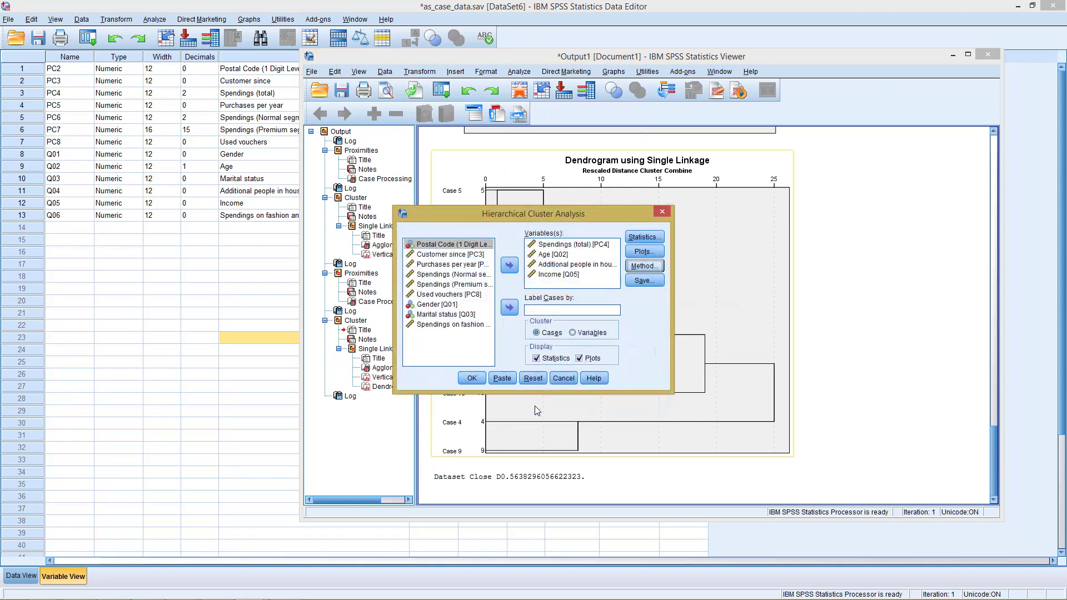
click(563, 379)
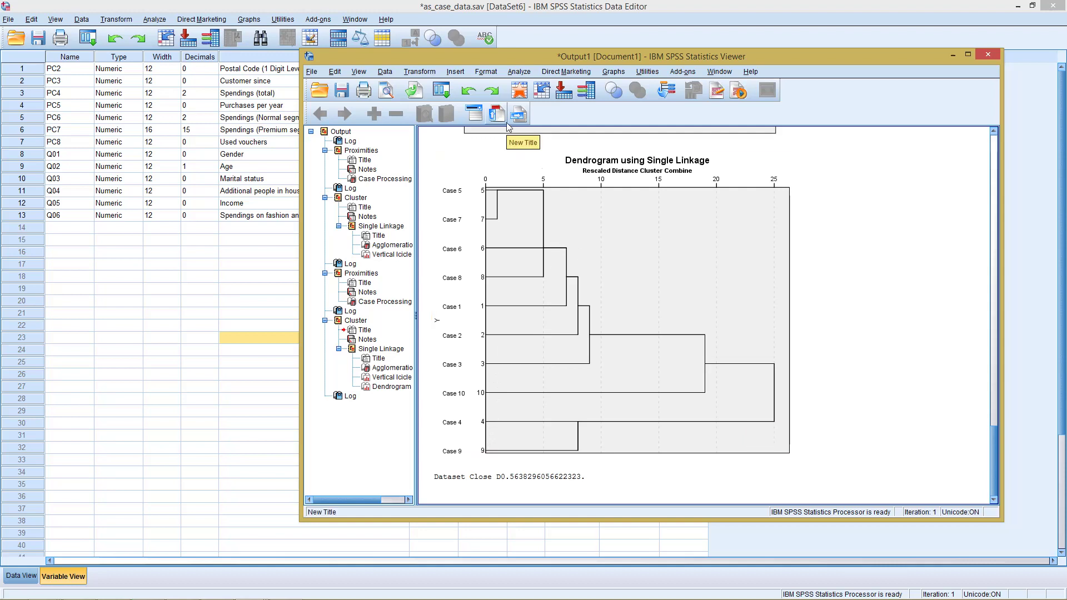
Rerun the four-variable hierarchical cluster analysis with Ward's method as the cluster method
click(516, 73)
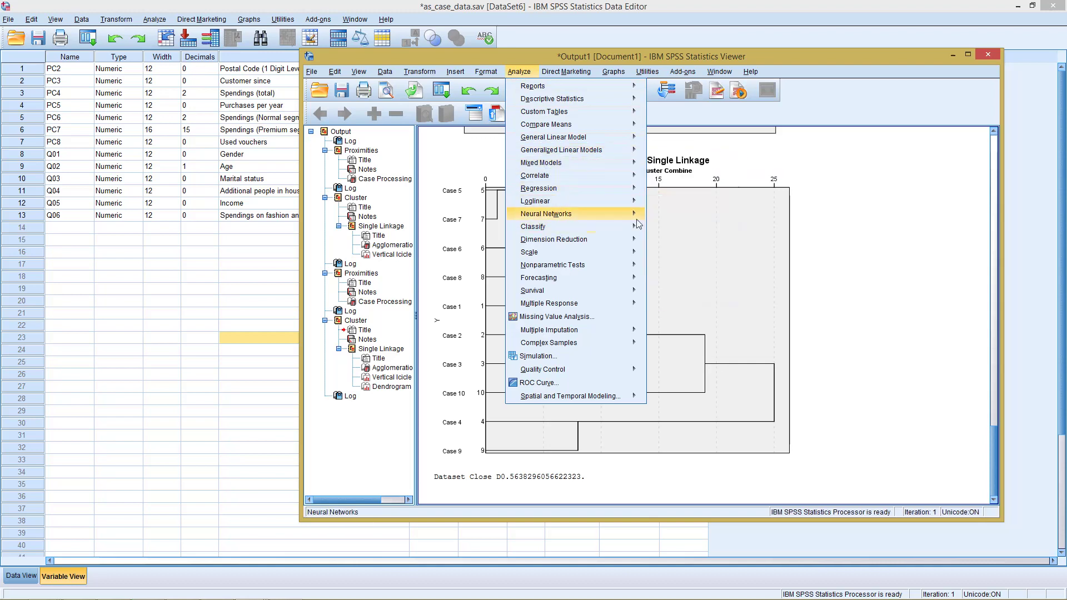
mouse_move(639, 227)
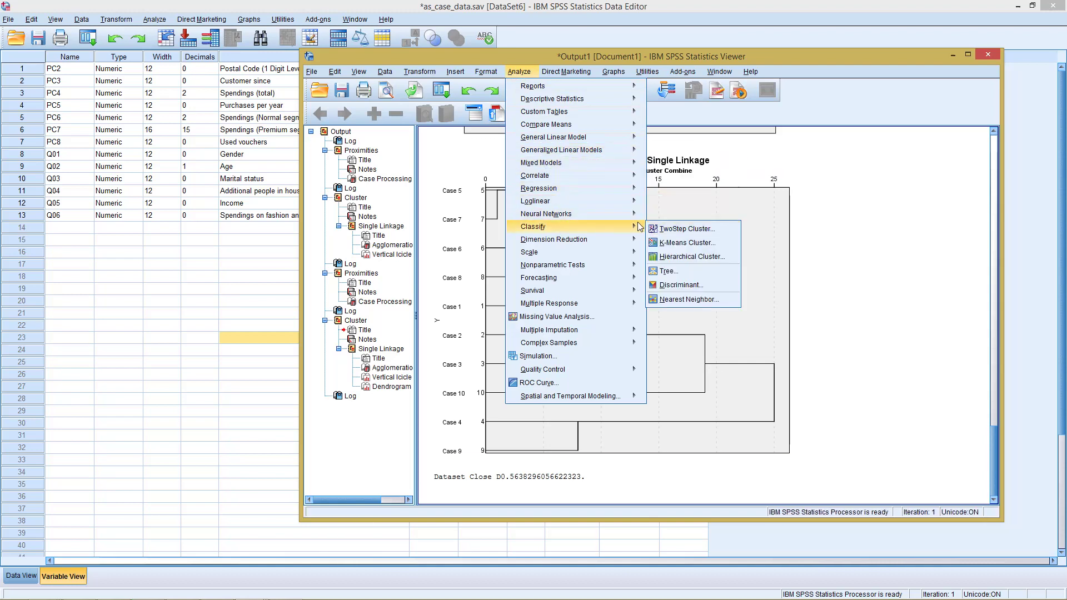
click(689, 257)
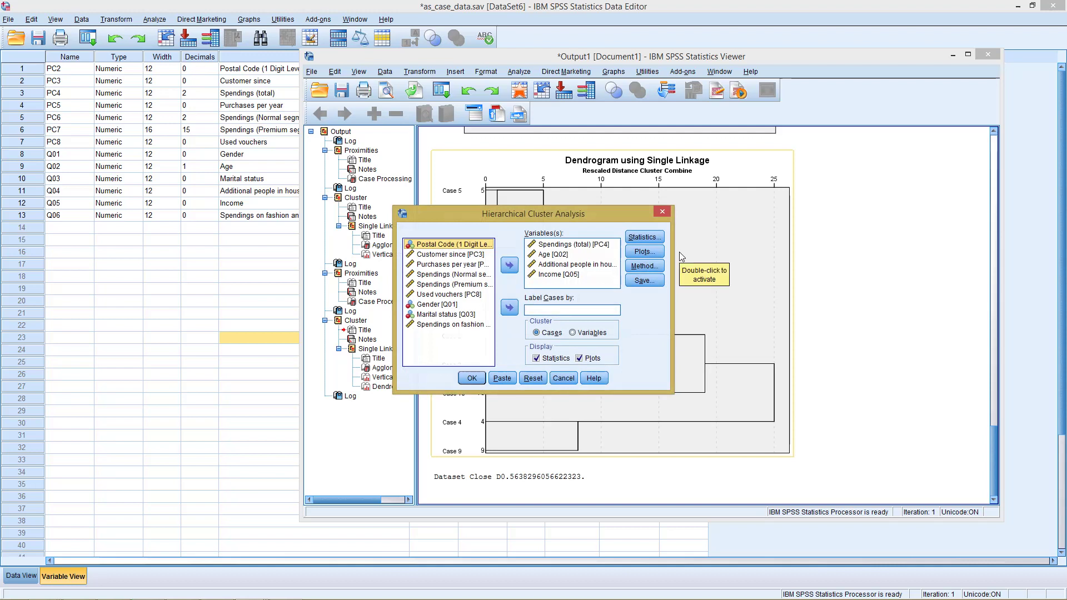
click(650, 267)
click(531, 230)
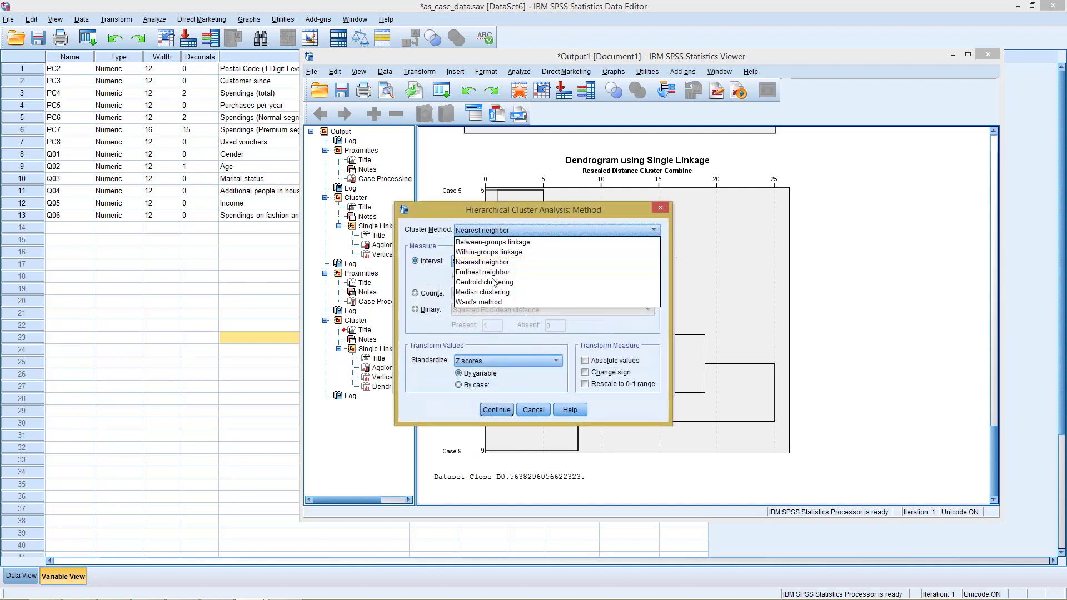
click(486, 301)
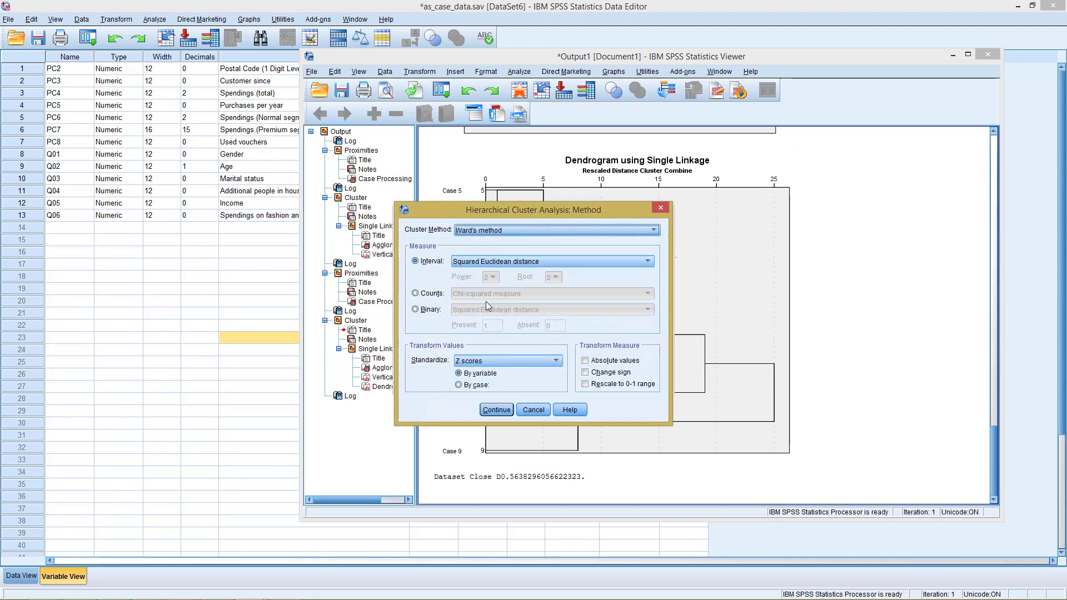
click(494, 406)
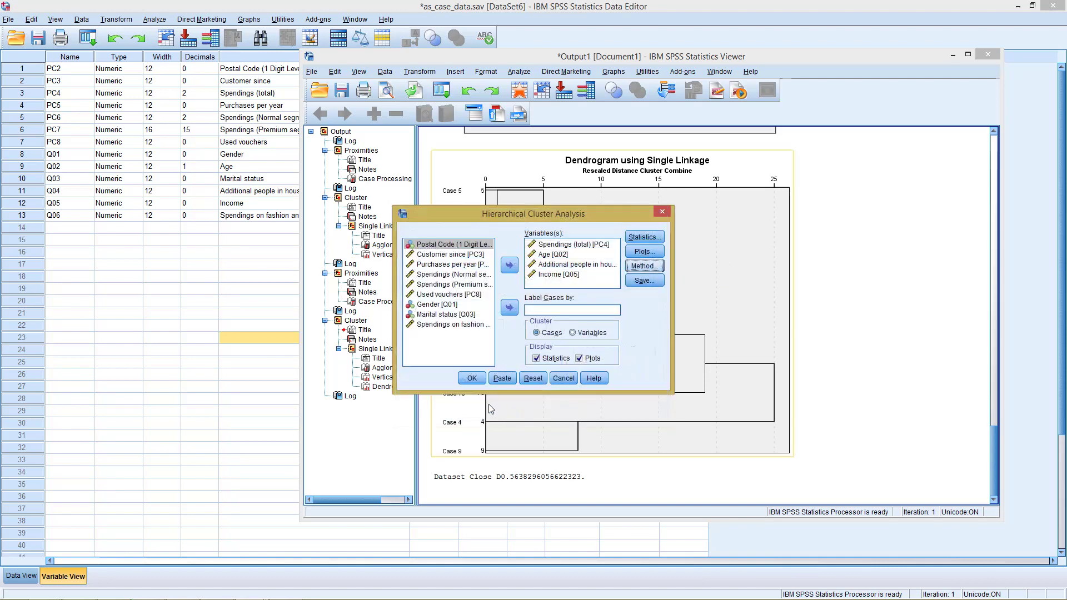
click(471, 378)
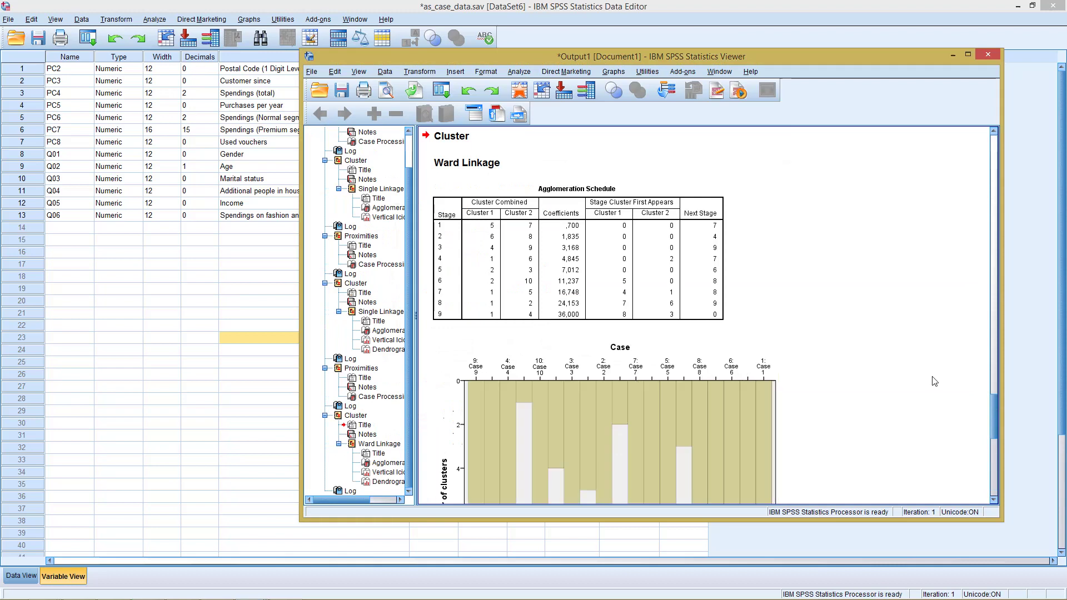
drag(996, 419, 994, 476)
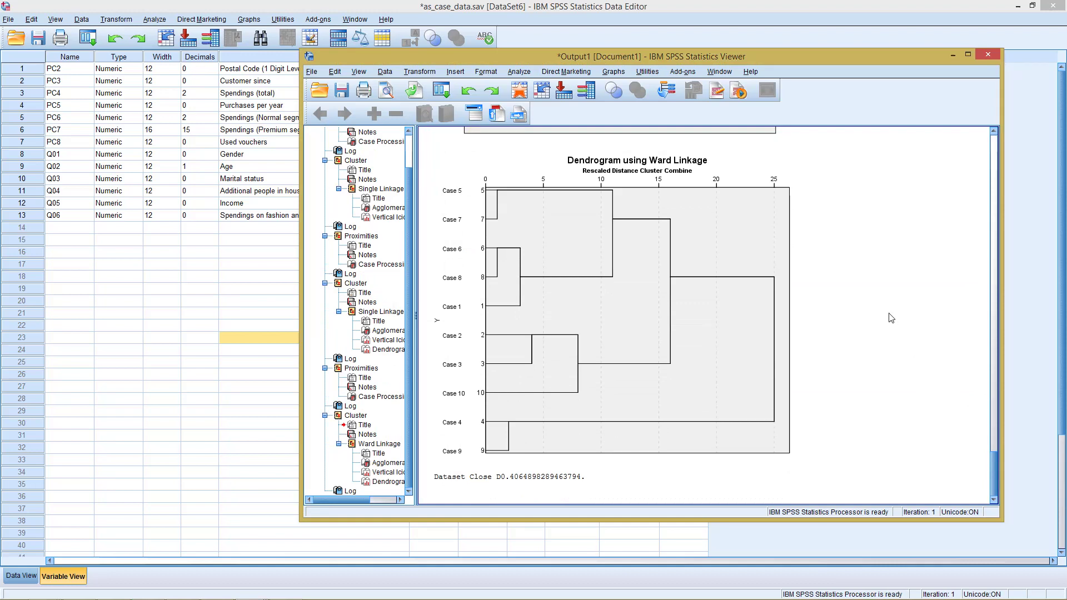
click(673, 283)
double_click(539, 226)
drag(996, 472, 986, 411)
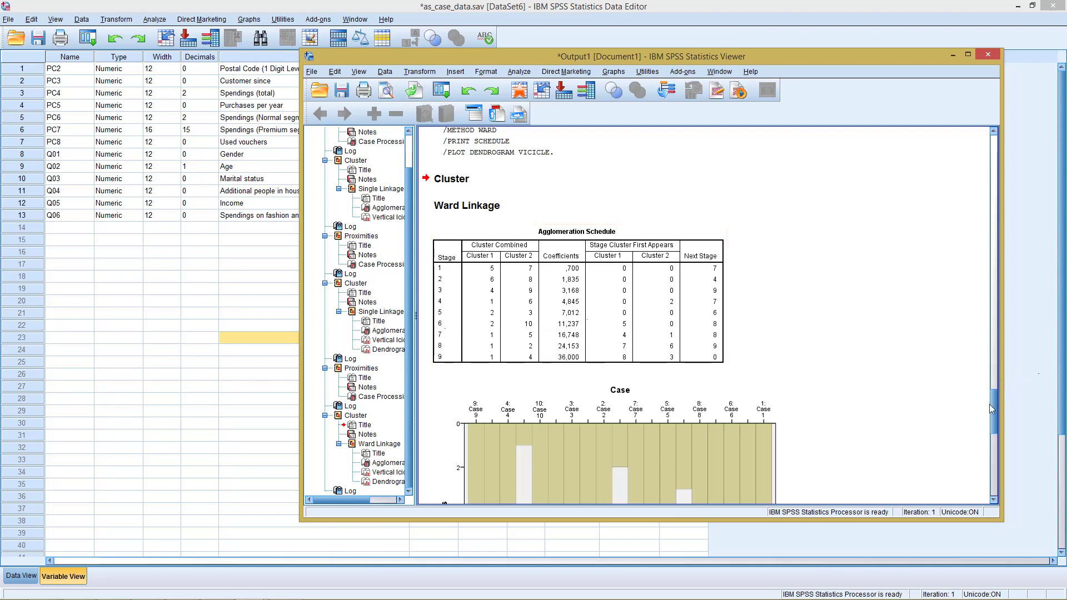
drag(992, 410, 988, 473)
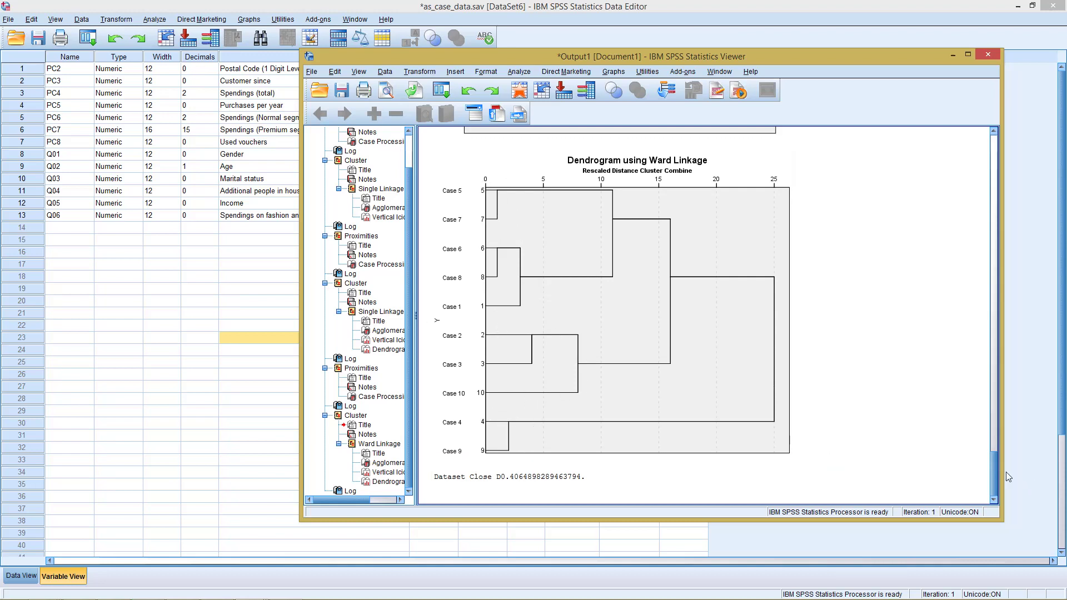
drag(996, 471, 996, 406)
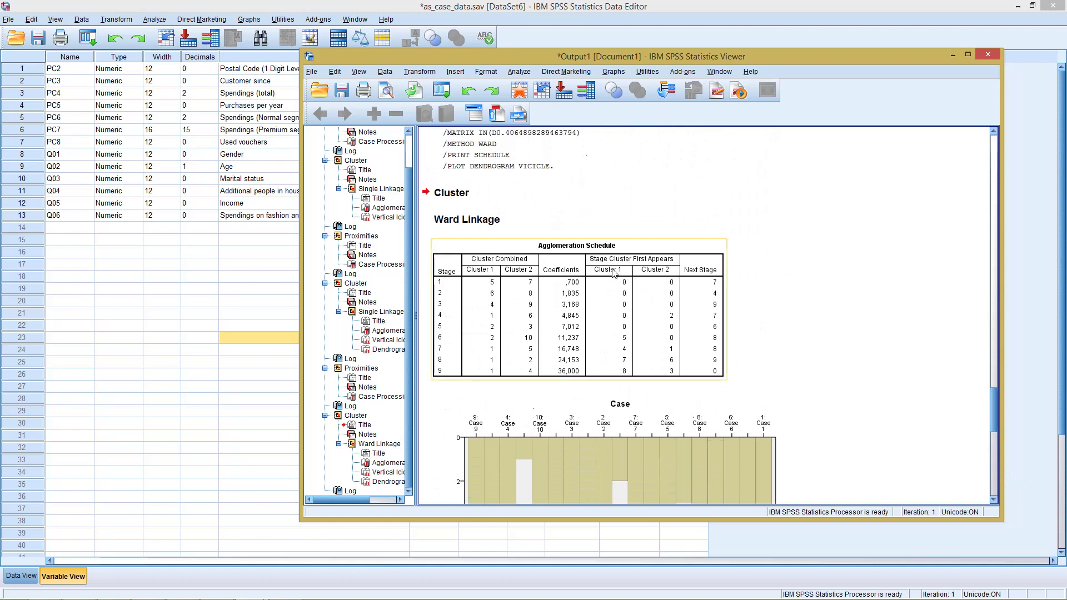
click(566, 287)
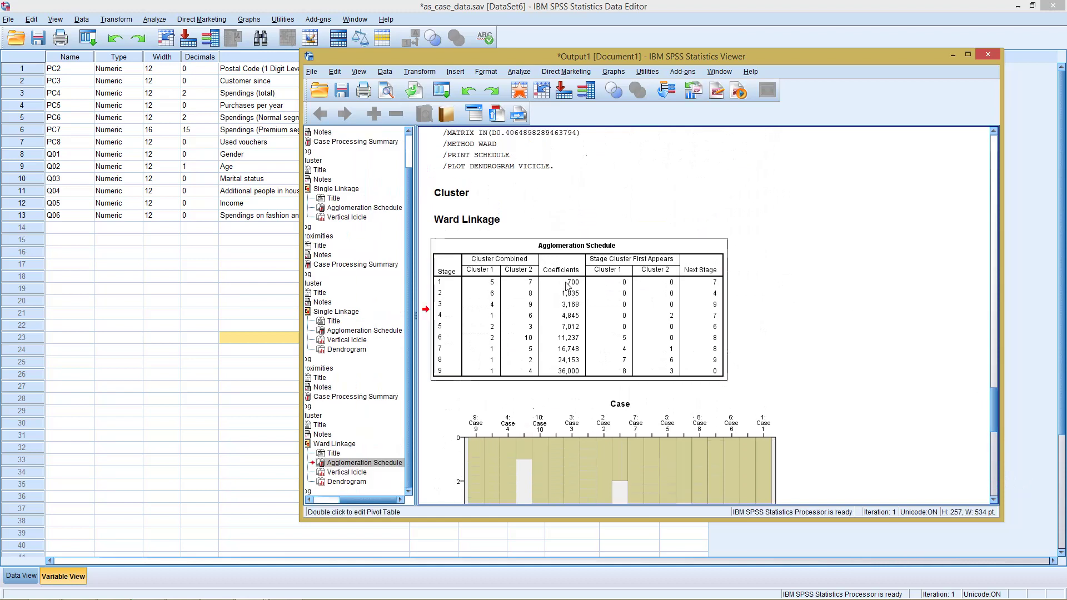
double_click(567, 286)
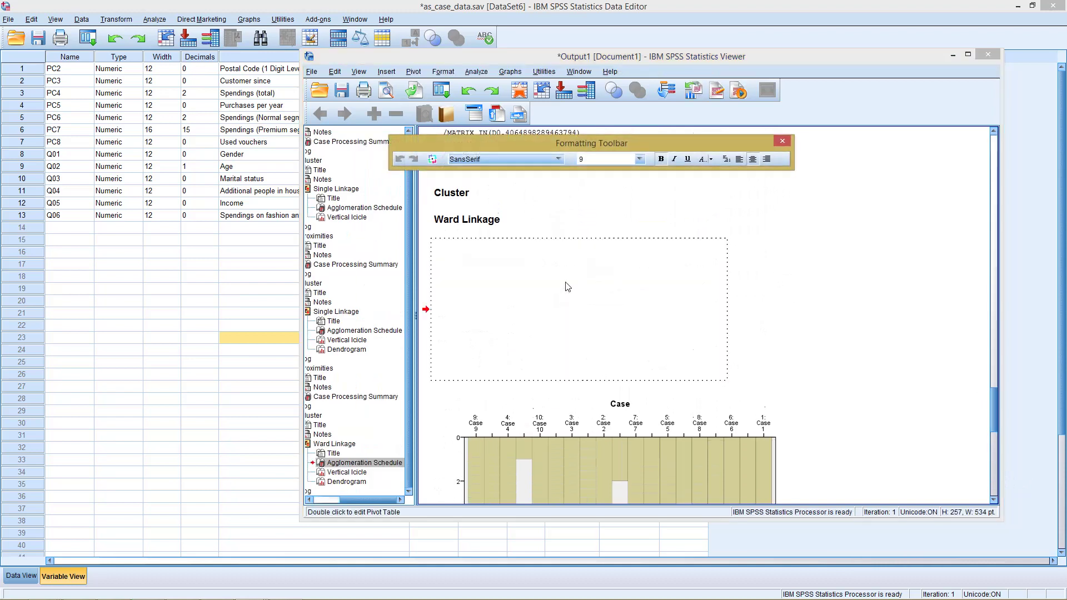
click(558, 284)
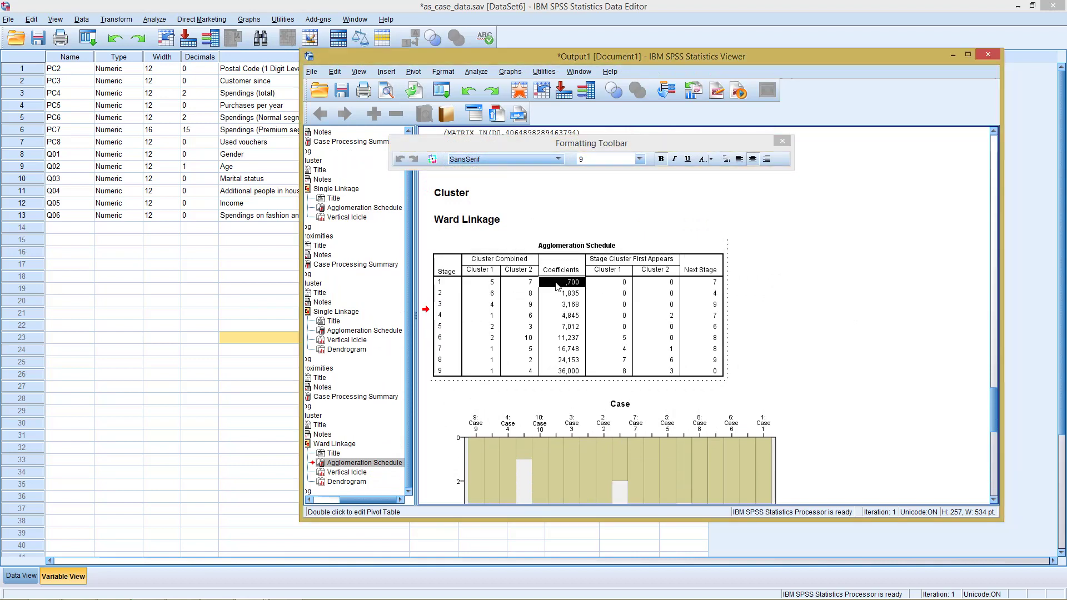
drag(558, 287, 570, 373)
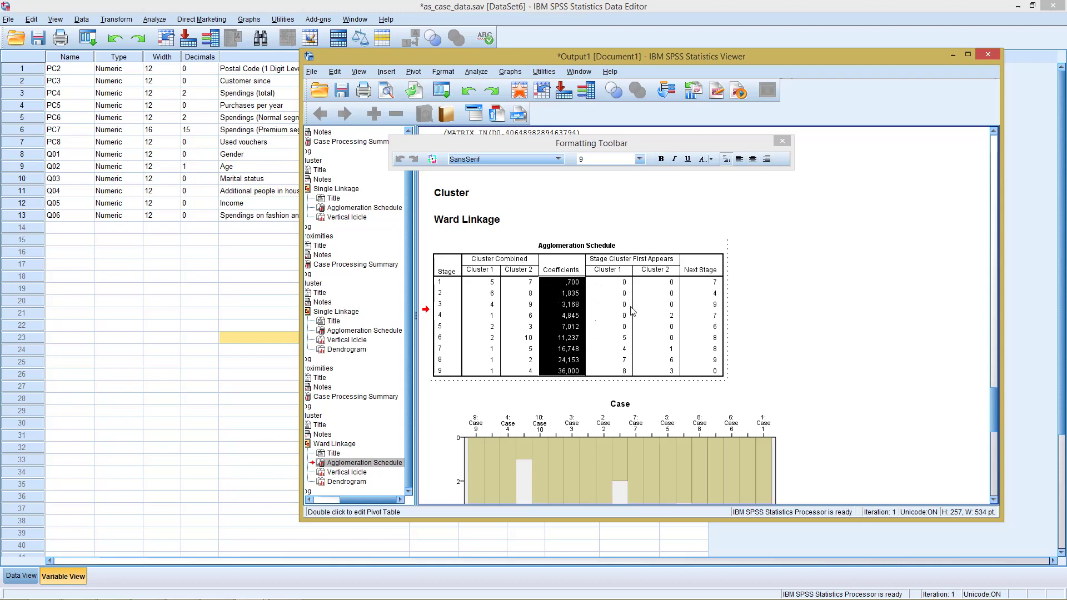
click(790, 249)
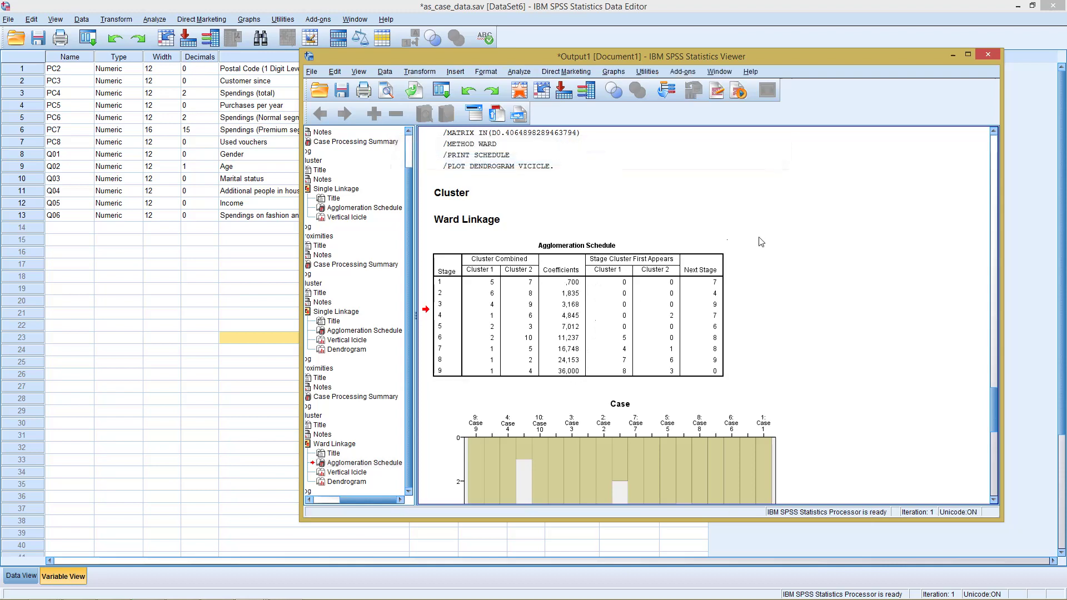
click(436, 373)
drag(992, 416, 992, 418)
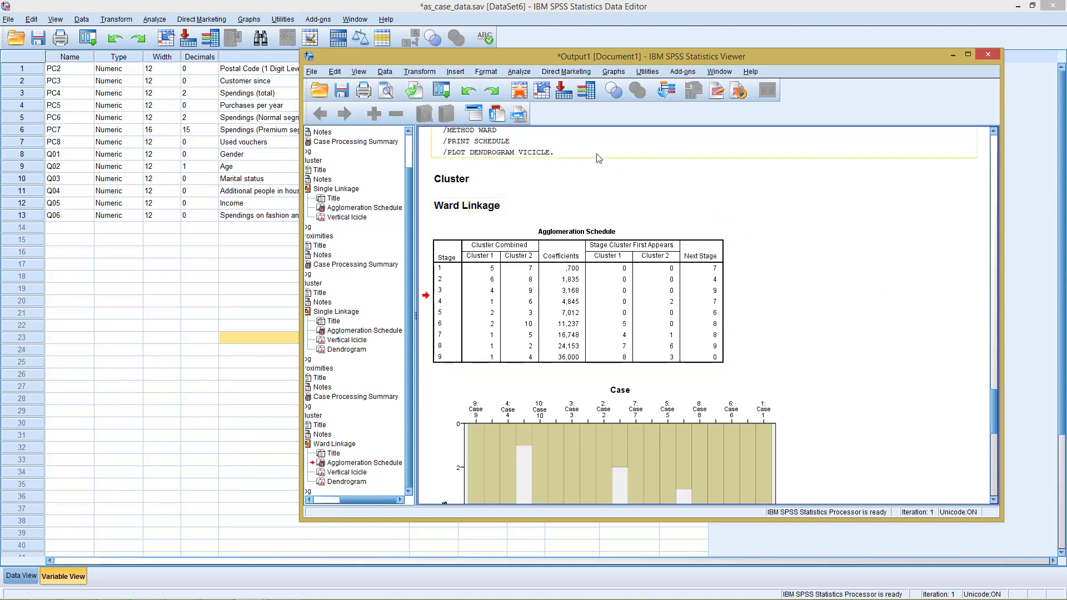
In the Hierarchical Cluster Save options, save membership for a single solution of 4 clusters
click(514, 72)
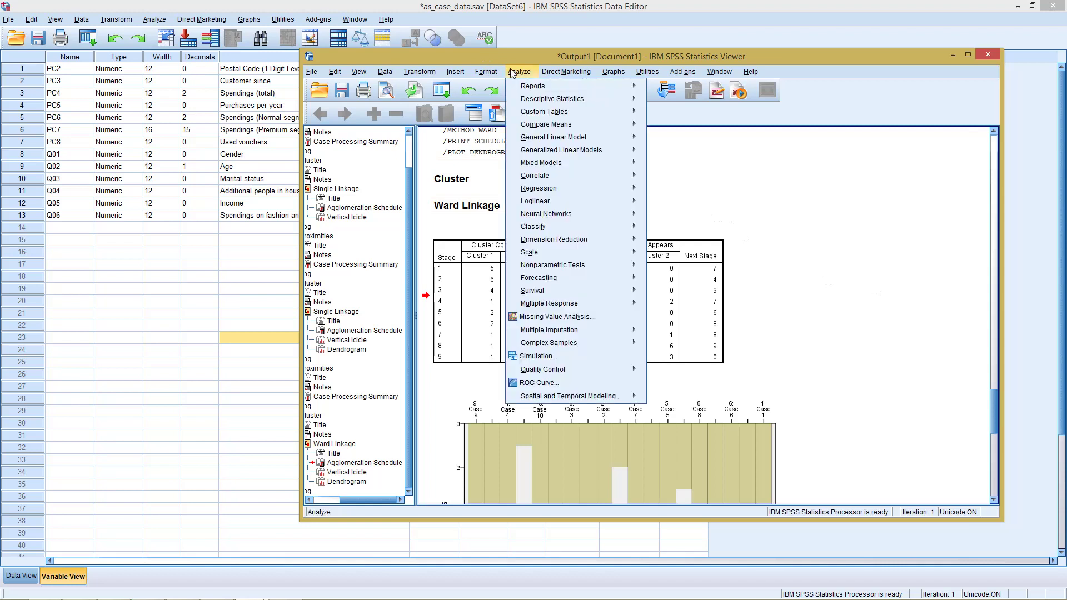
mouse_move(551, 204)
mouse_move(555, 227)
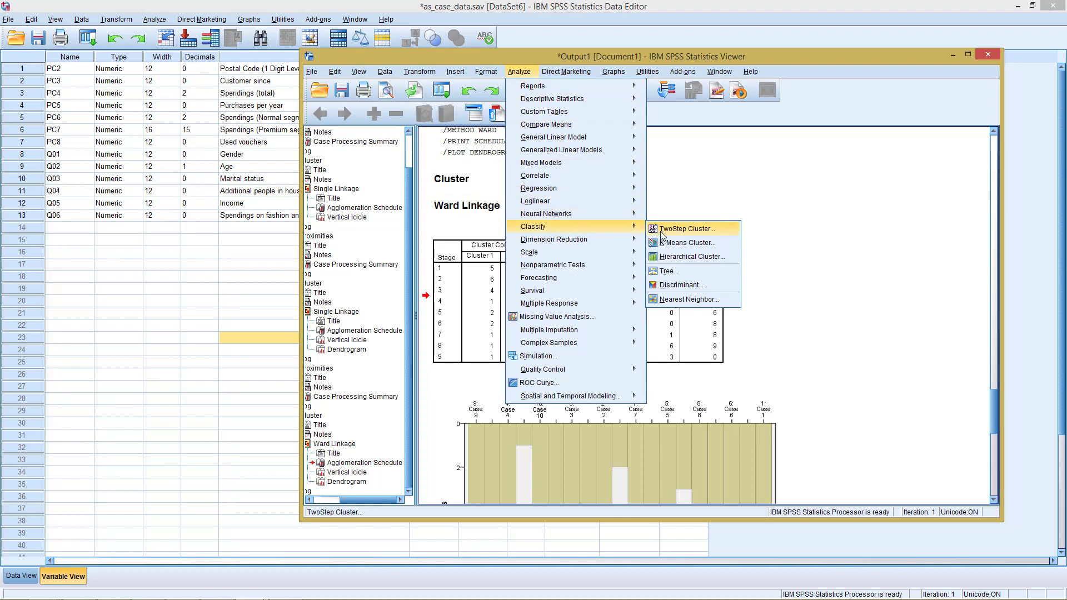
click(671, 258)
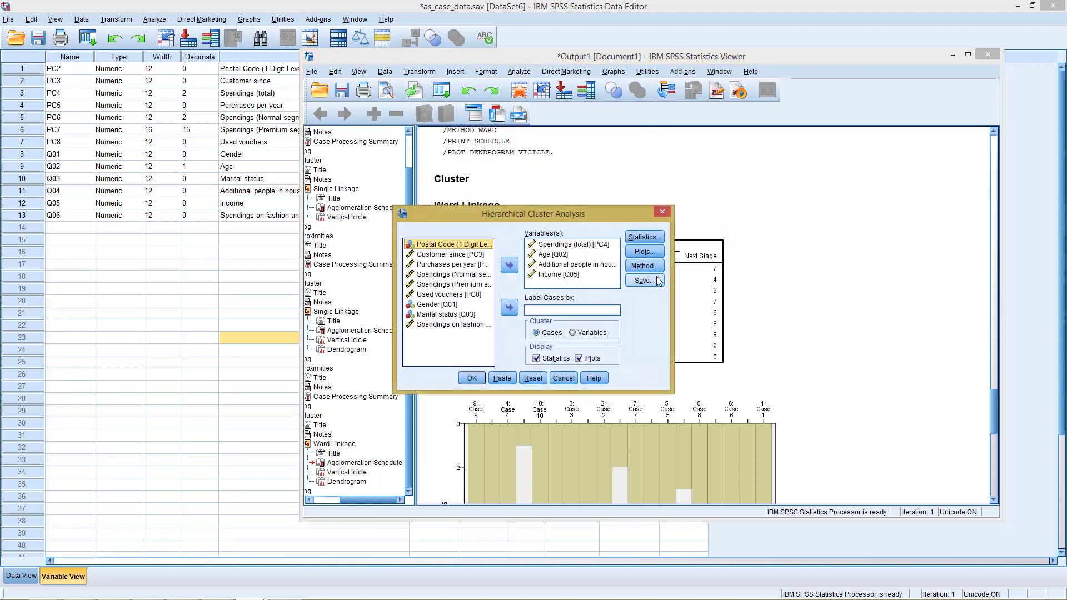
click(637, 282)
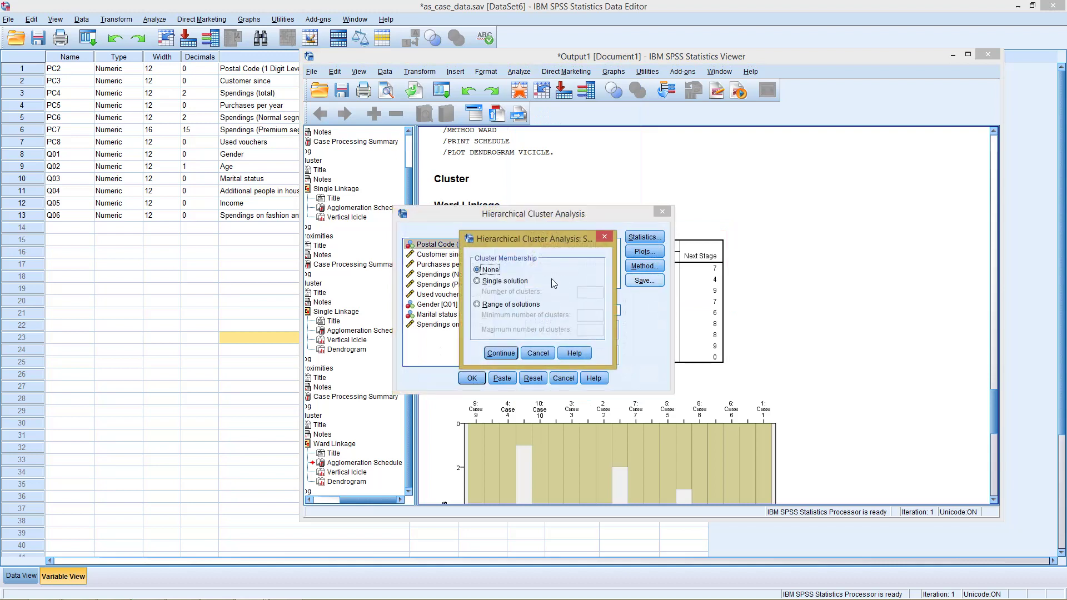
click(501, 280)
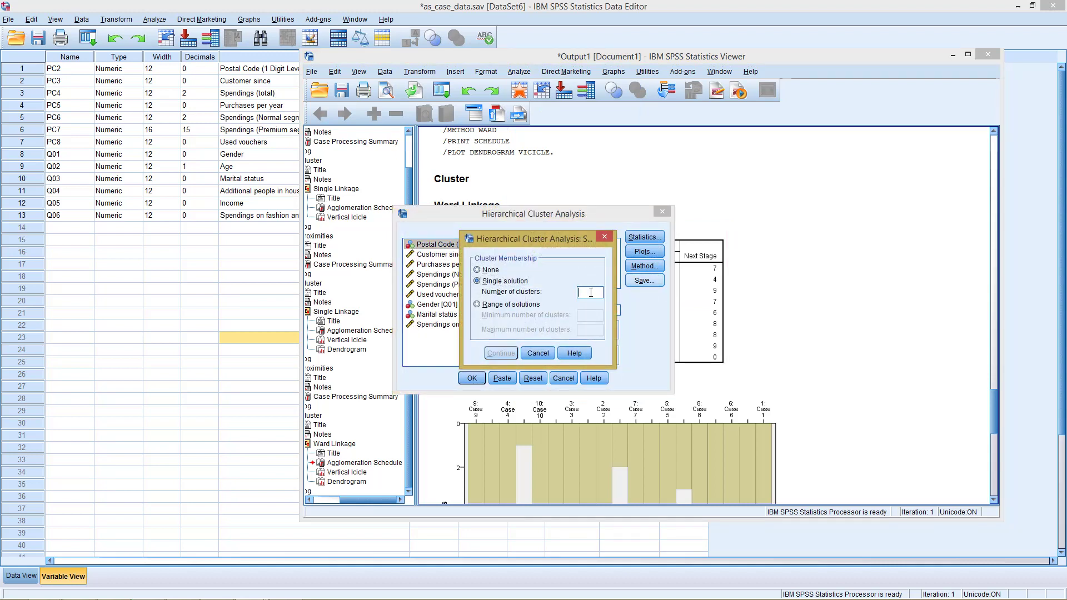
text(4)
click(501, 353)
Run the analysis to create CLU4_1, then switch to Data View to check each case's cluster
click(474, 378)
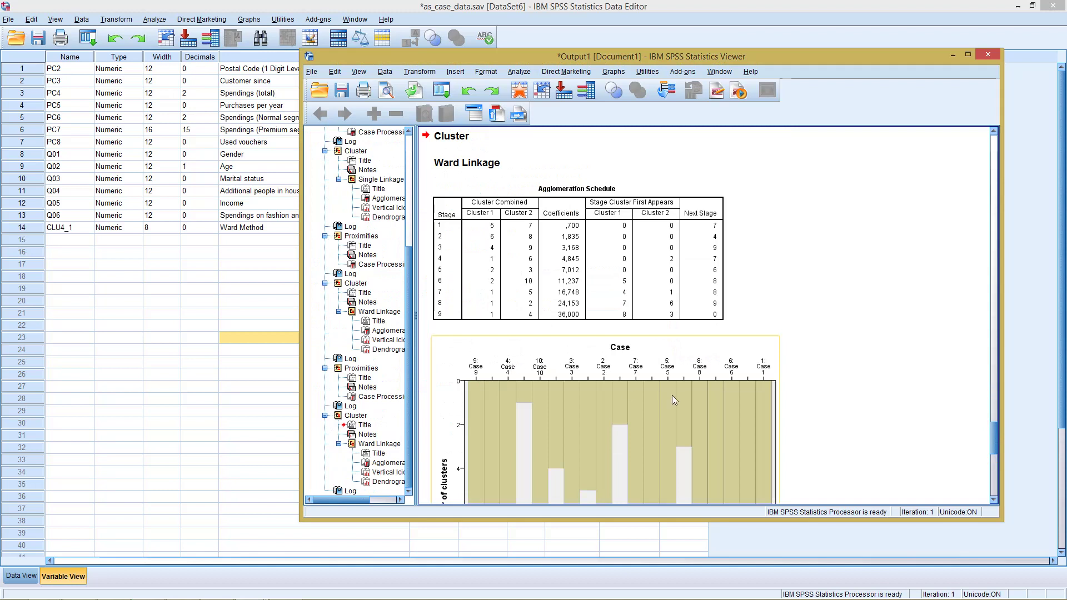
click(494, 321)
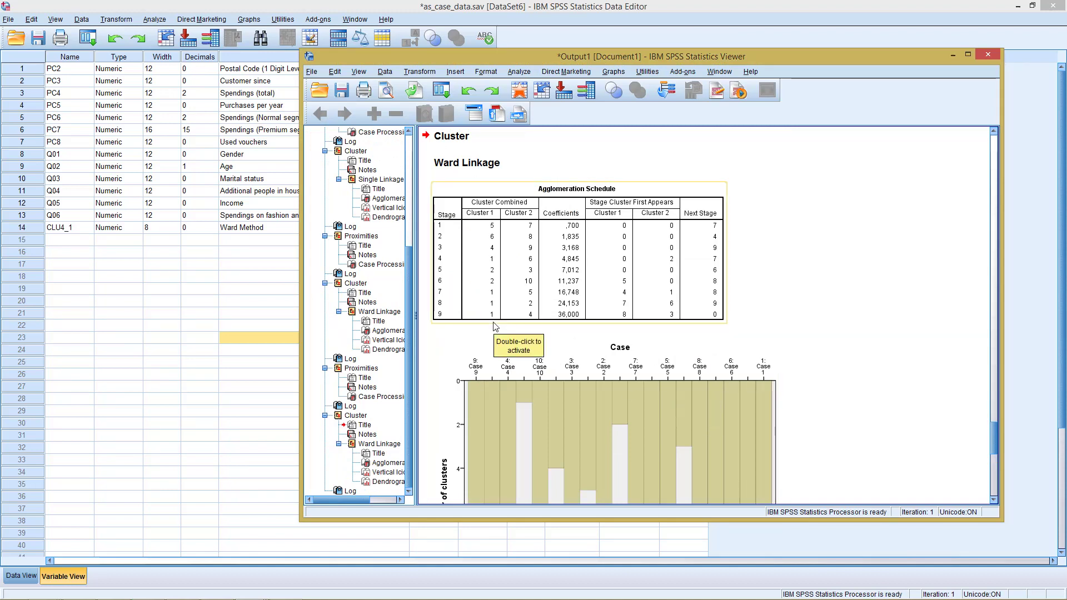
click(132, 290)
click(137, 289)
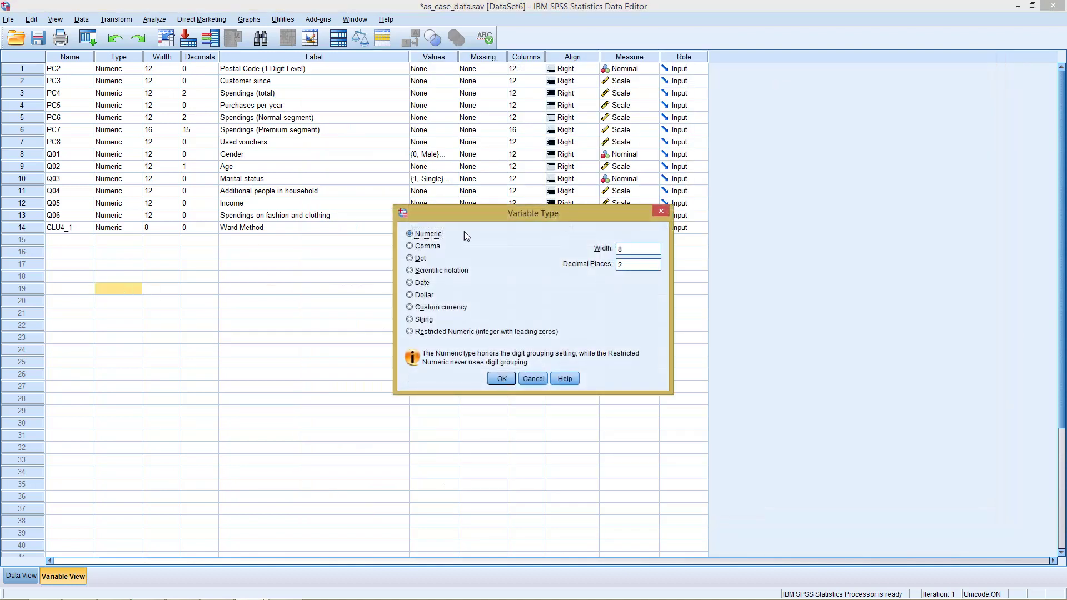
click(501, 378)
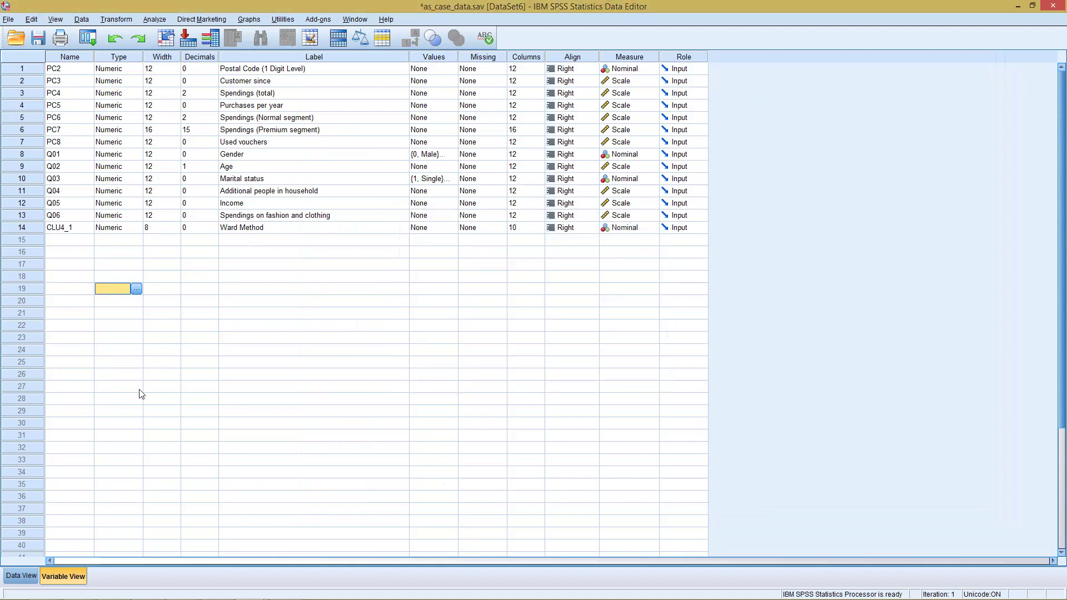
click(21, 575)
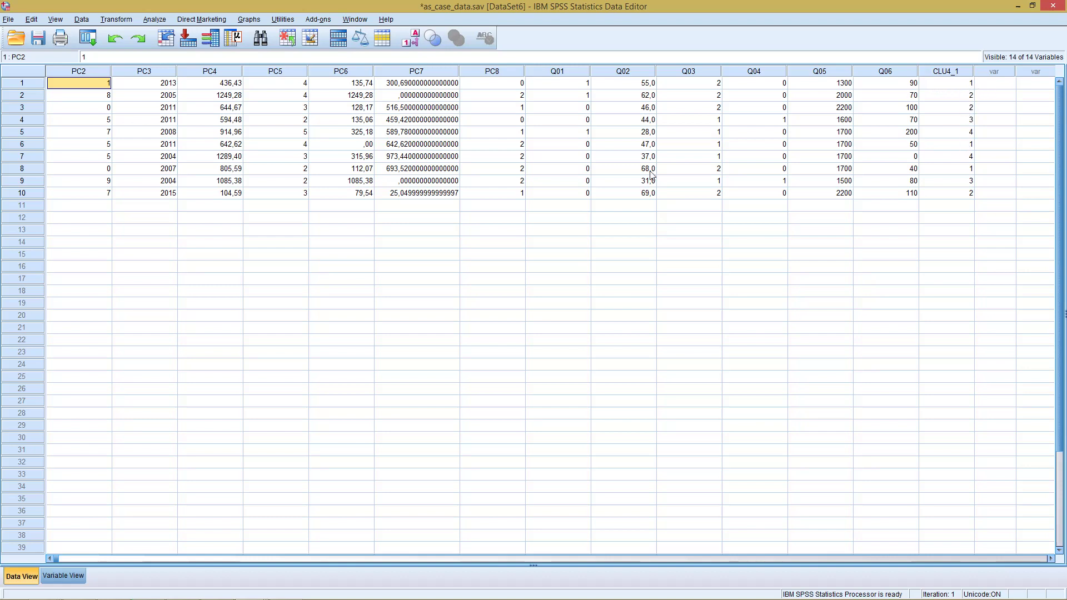
Switch to Variable View and check the Q06 label, confirming CLU4_1 is a nominal Ward Method variable
click(67, 576)
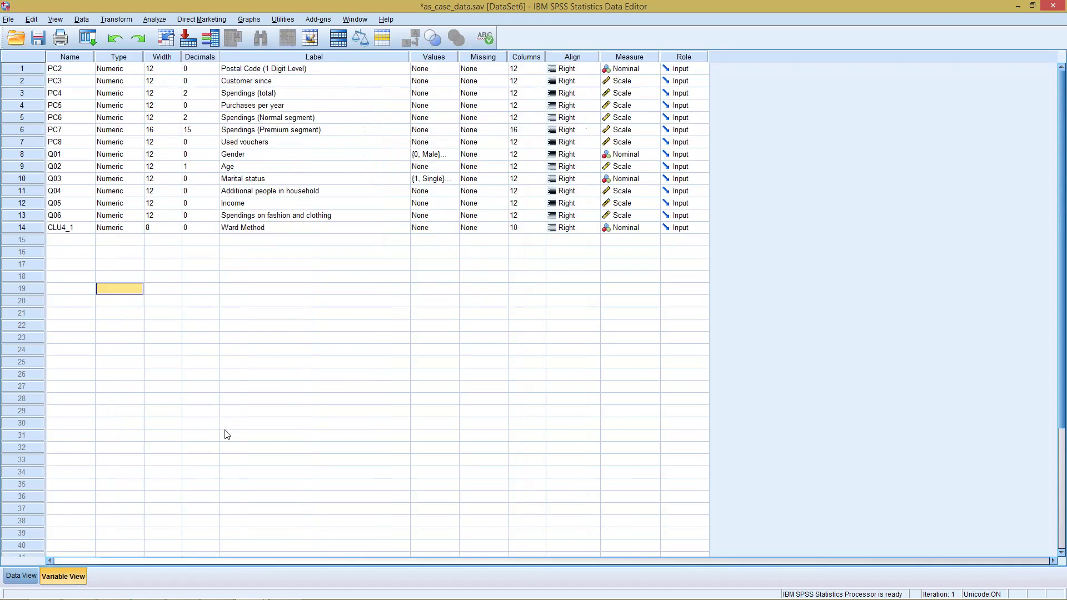
click(301, 215)
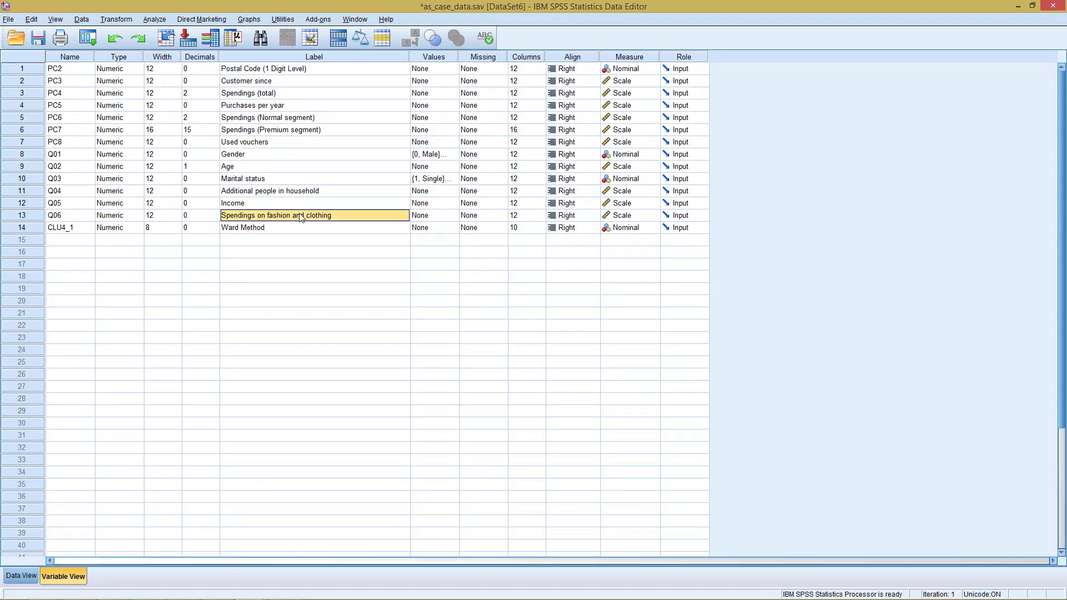